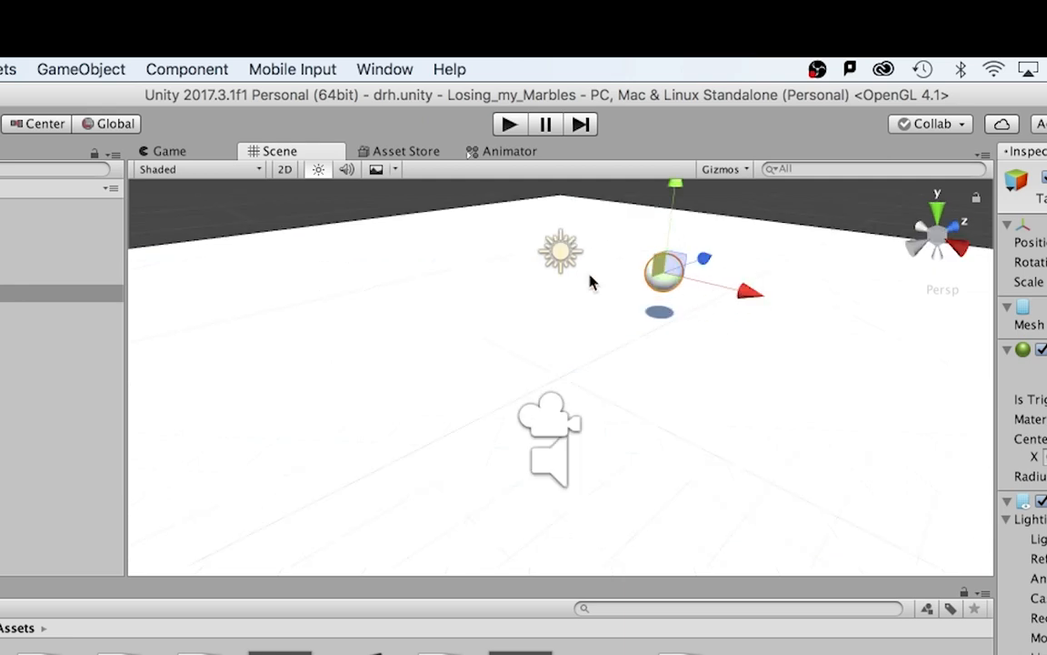
Add a cube, scale it into a wall about 7.6 × 2.1 × 0.56, and lower it onto the plane at Y 1.32.
click(81, 69)
mouse_move(248, 141)
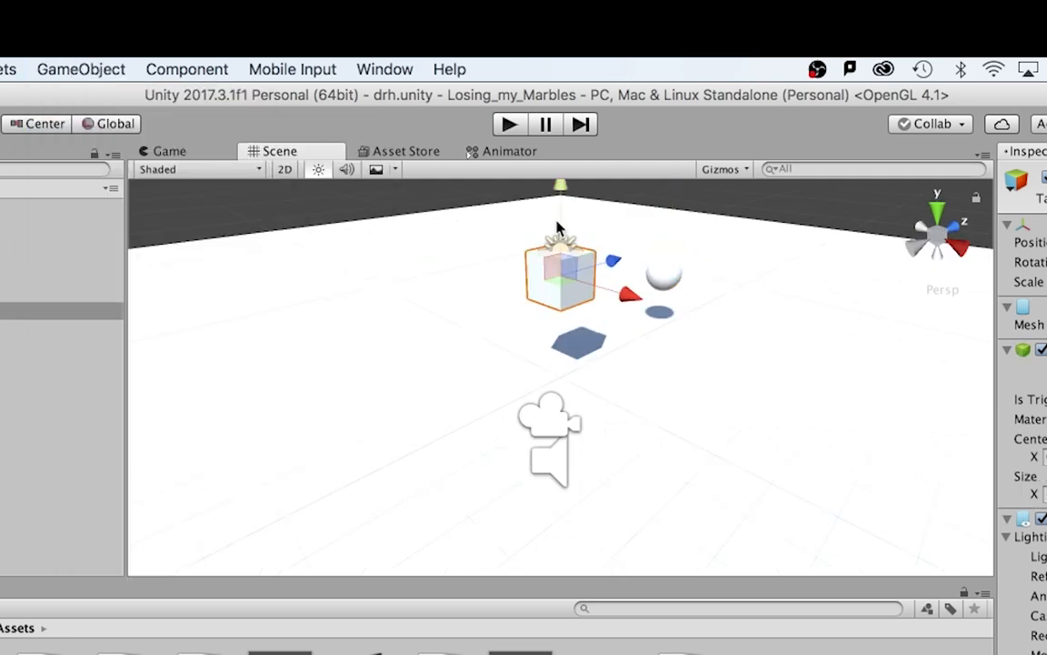
drag(614, 296, 791, 318)
drag(561, 275, 674, 223)
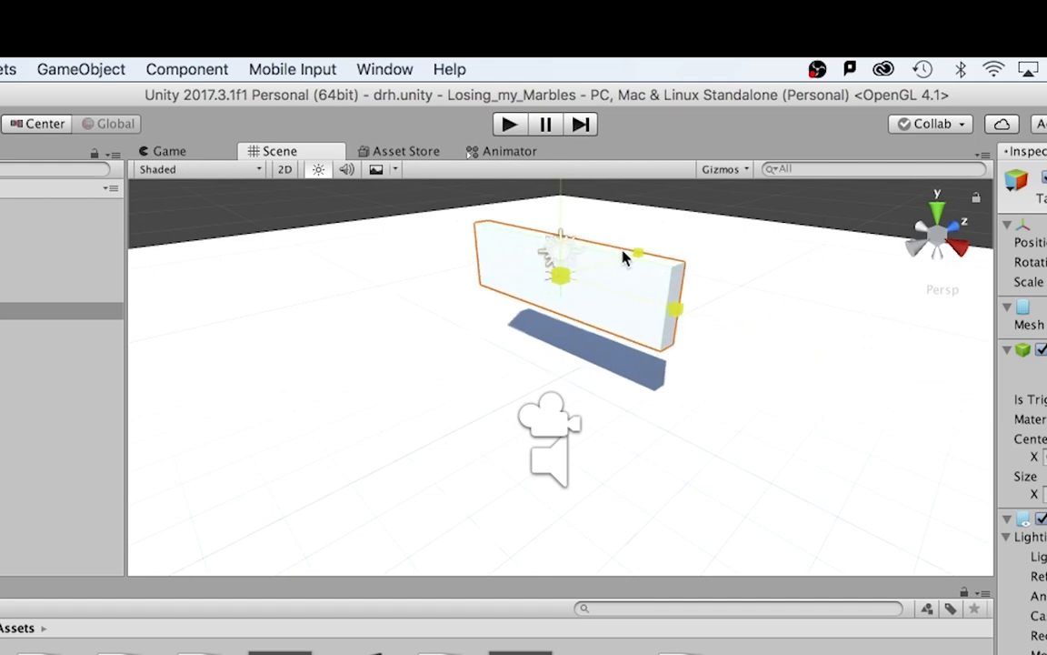
key(w)
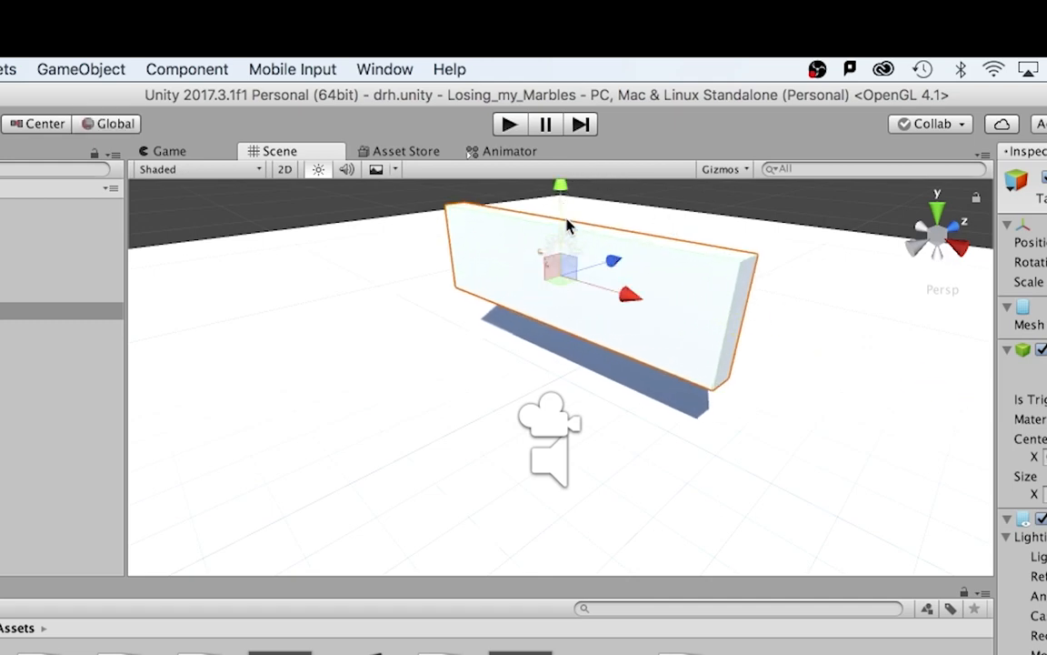
drag(558, 188, 561, 244)
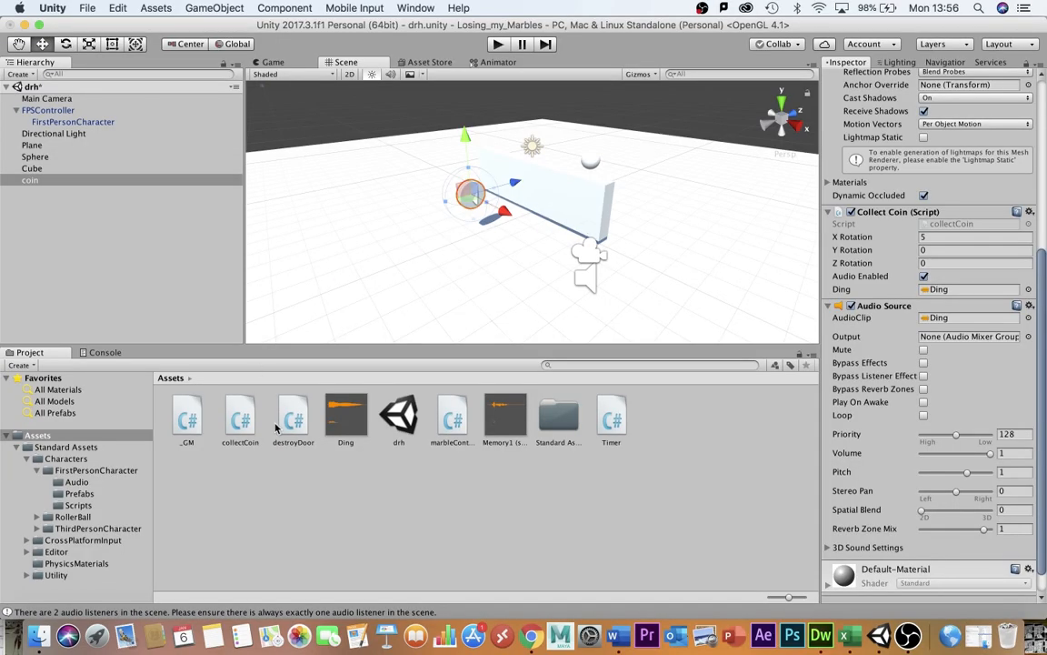
Rename the Sphere object as marble.
click(591, 161)
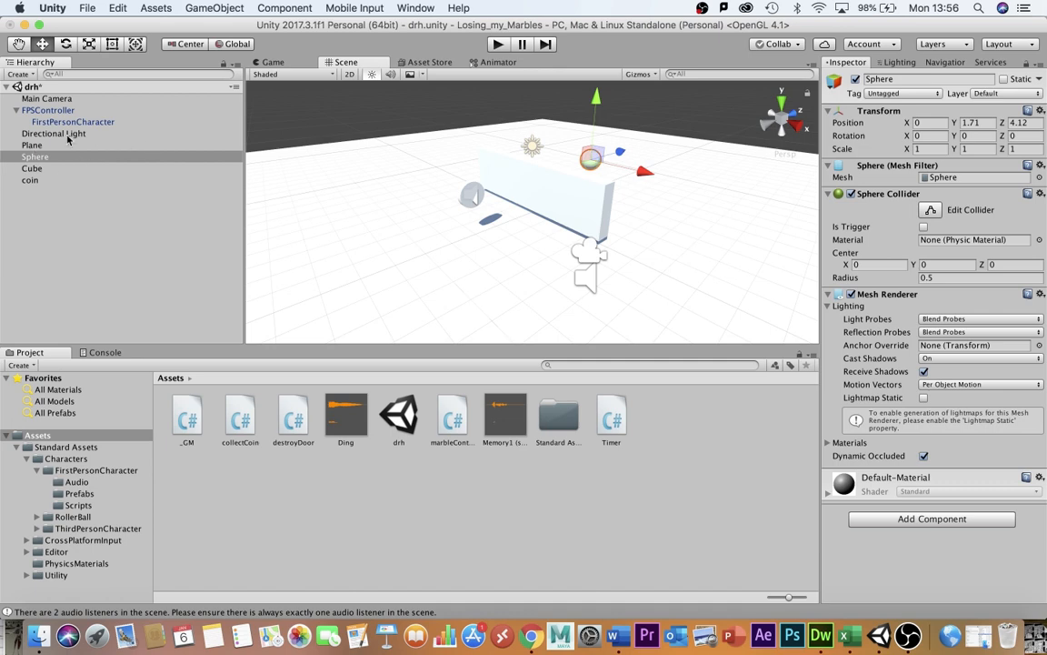
click(36, 157)
click(35, 158)
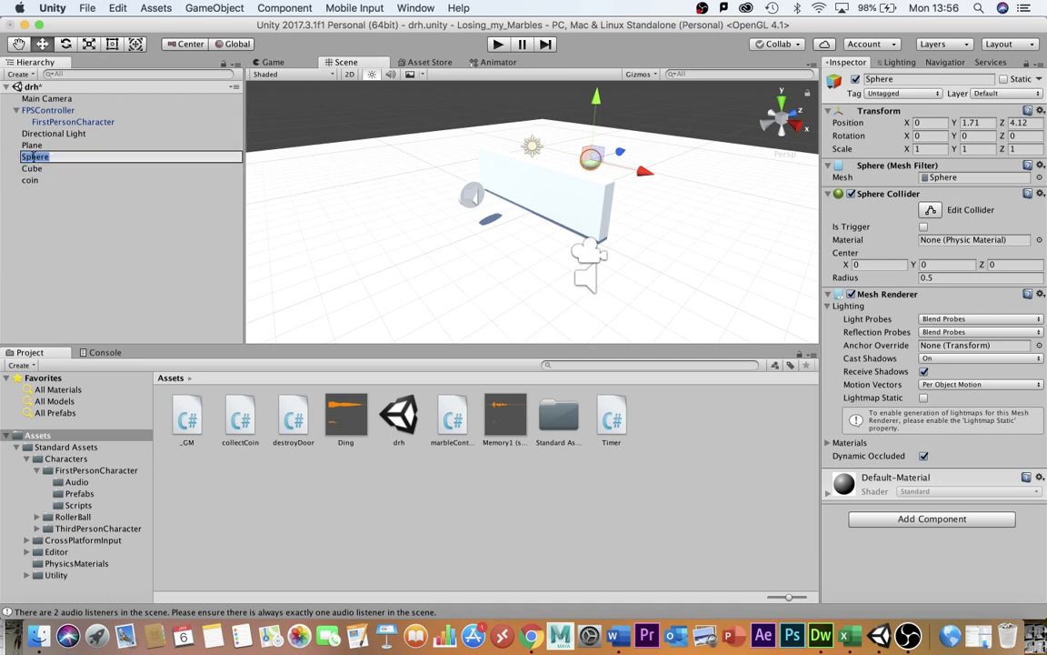
text(marble)
key(Return)
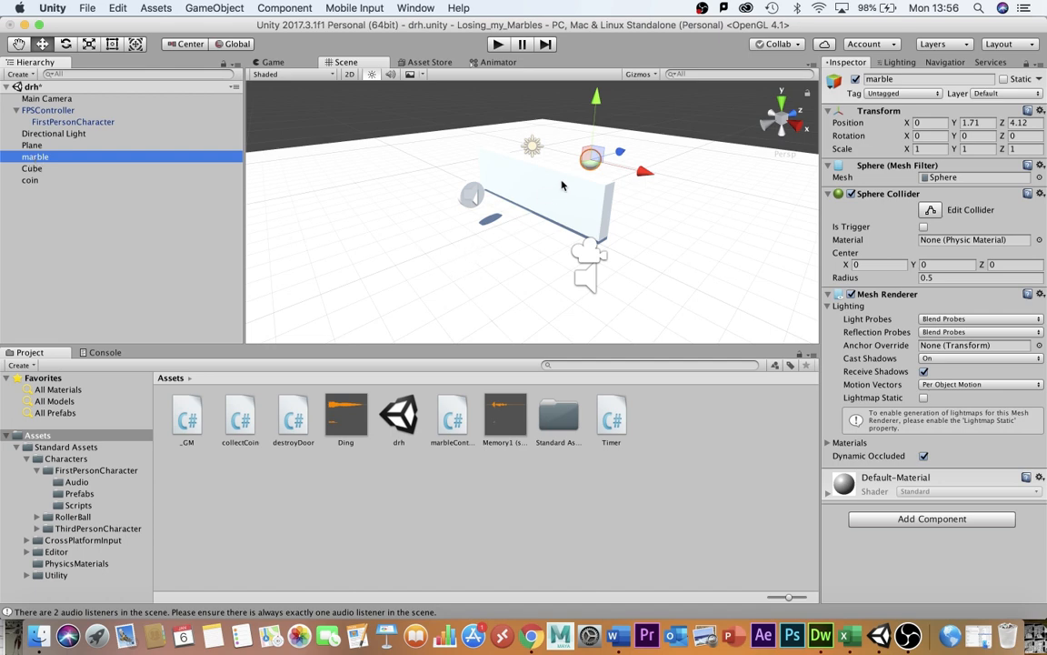
Move the cube wall along the X axis to about -11.07, clear of the marble, and select the marble.
click(523, 179)
drag(526, 178, 455, 153)
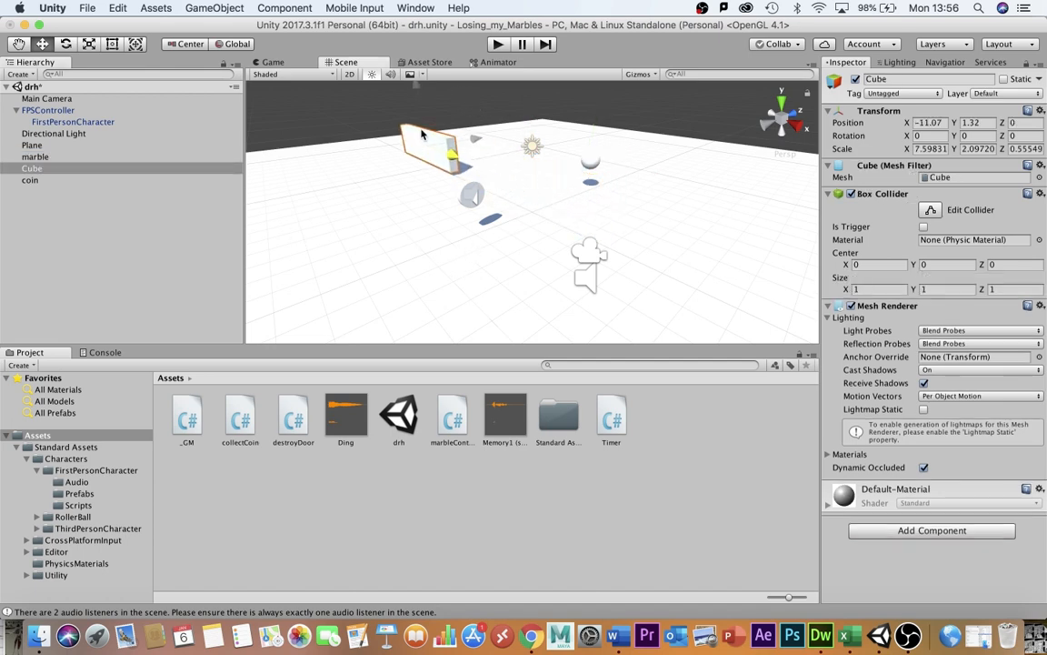
click(593, 164)
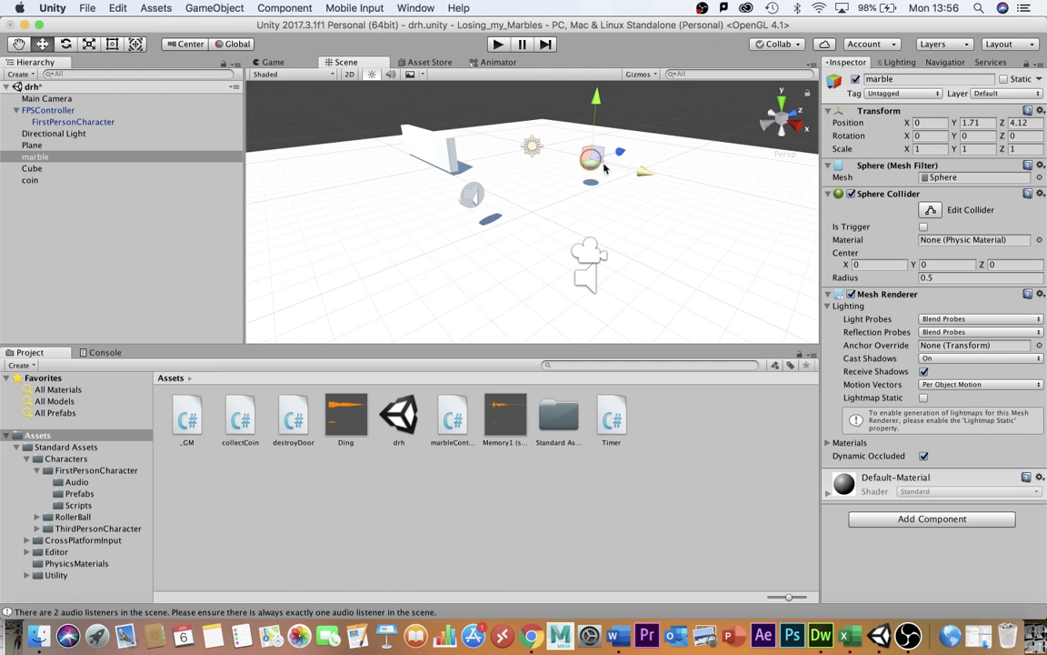
Check the coin's collider settings for reference and enable Is Trigger on the marble's Sphere Collider.
click(30, 181)
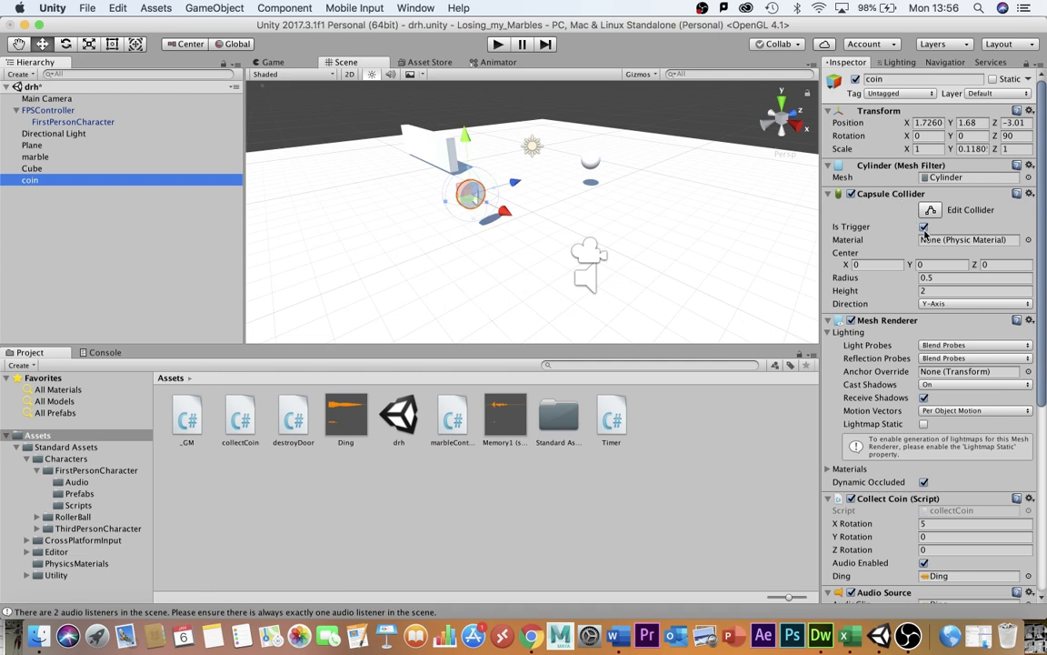
click(40, 158)
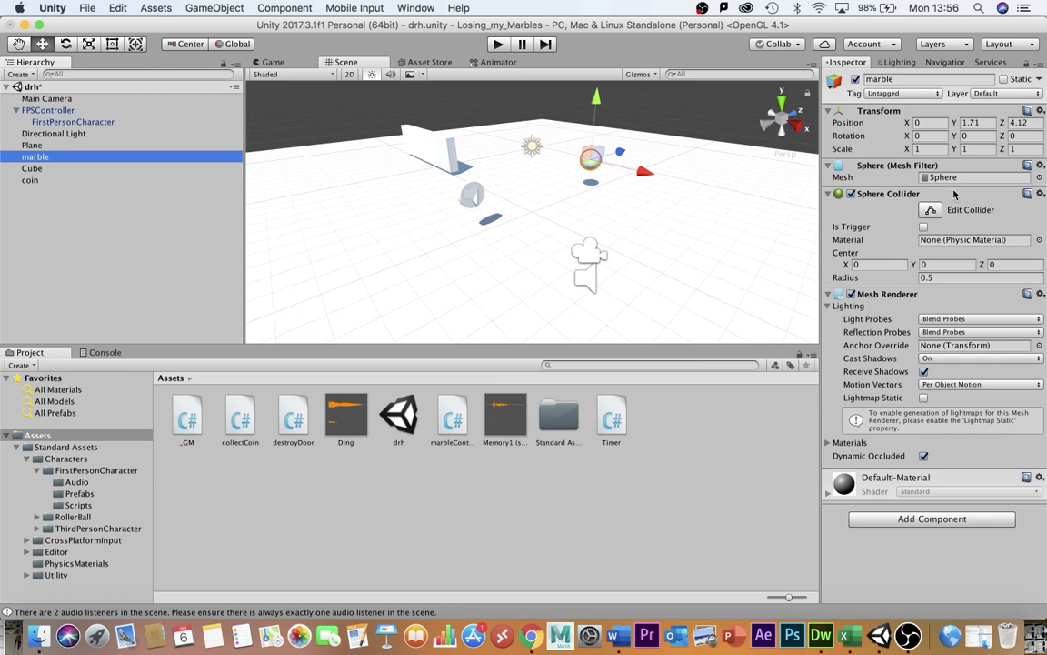
click(924, 227)
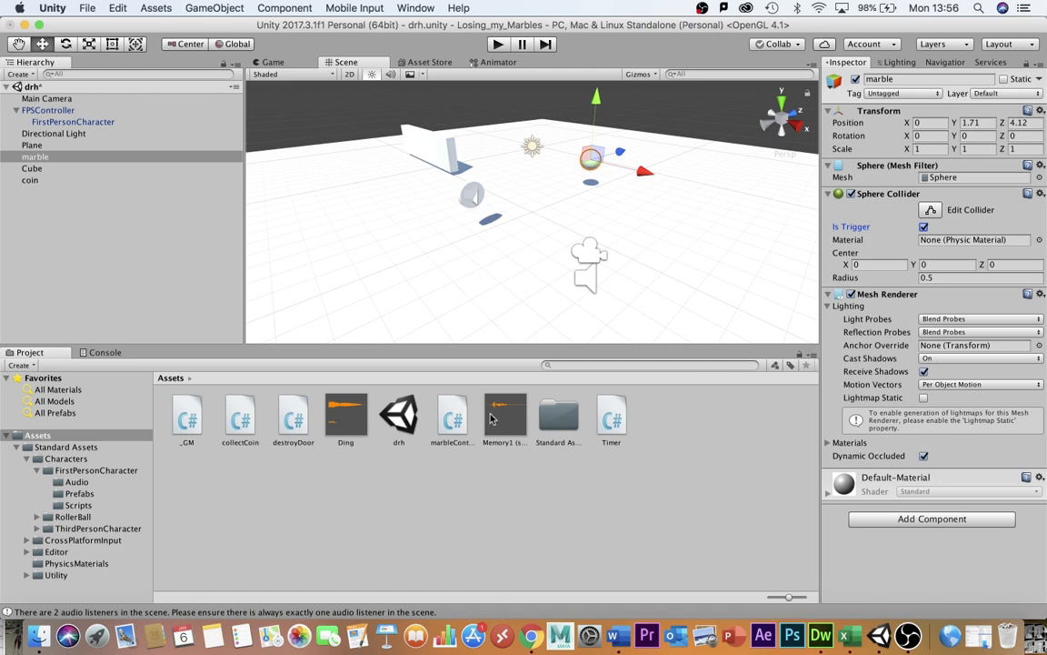
Attach the marbleControl script to the marble with Memory Audio enabled and Memory1 (sample) assigned as its Memory clip.
drag(452, 418, 844, 542)
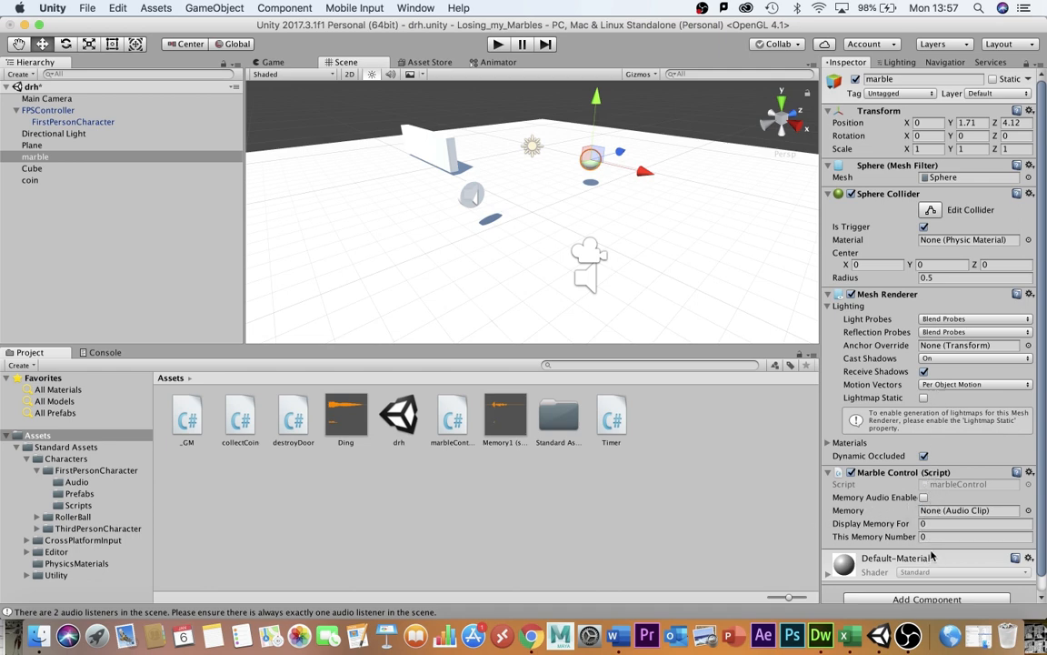
click(924, 498)
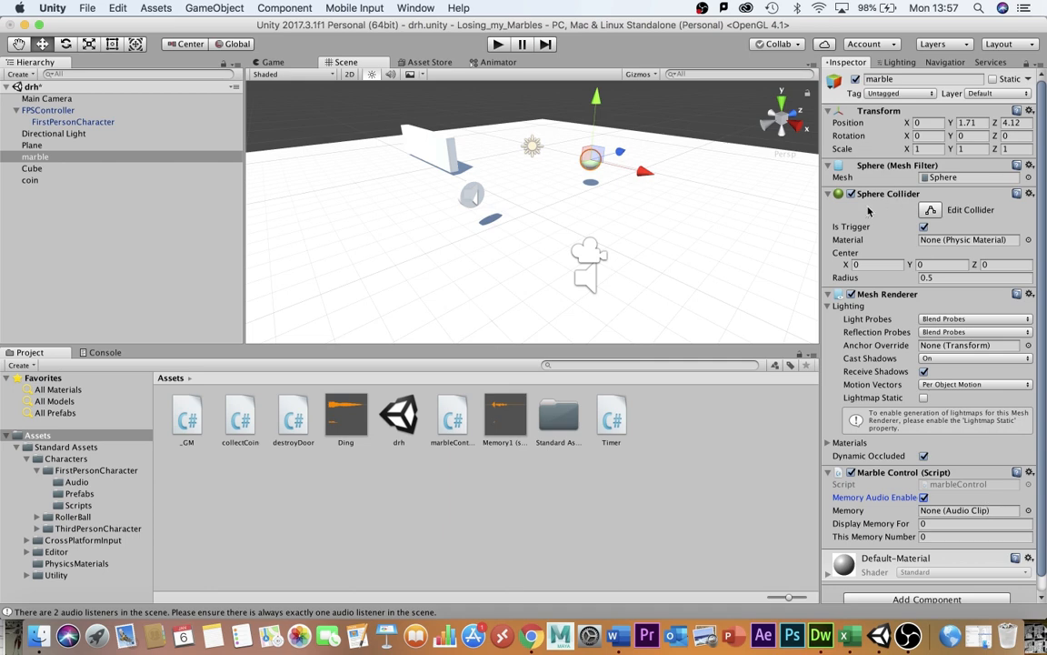
drag(494, 416, 960, 510)
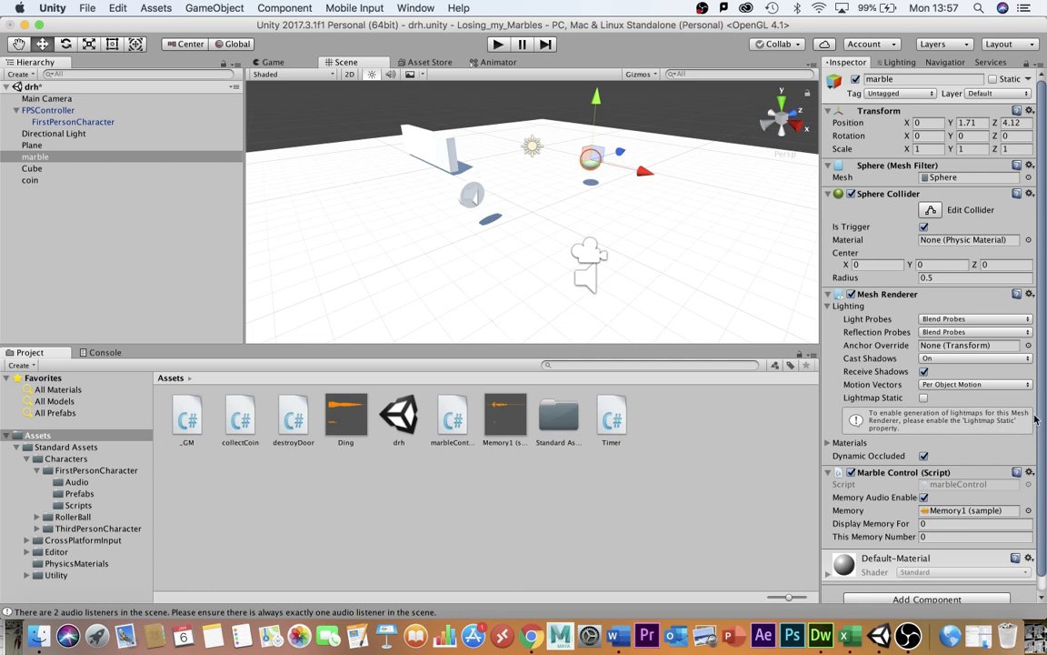
Add an Audio Source with the Memory1 (sample) clip to the marble and turn off its Play On Awake option.
scroll(1039, 393, down, 1)
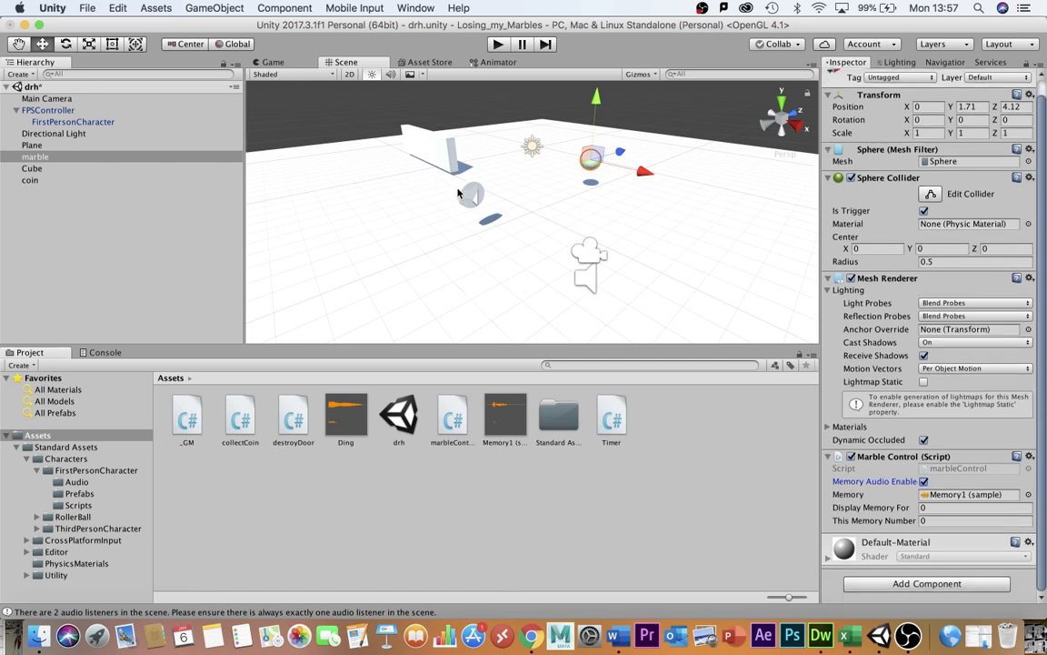
drag(506, 415, 38, 158)
scroll(964, 445, down, 6)
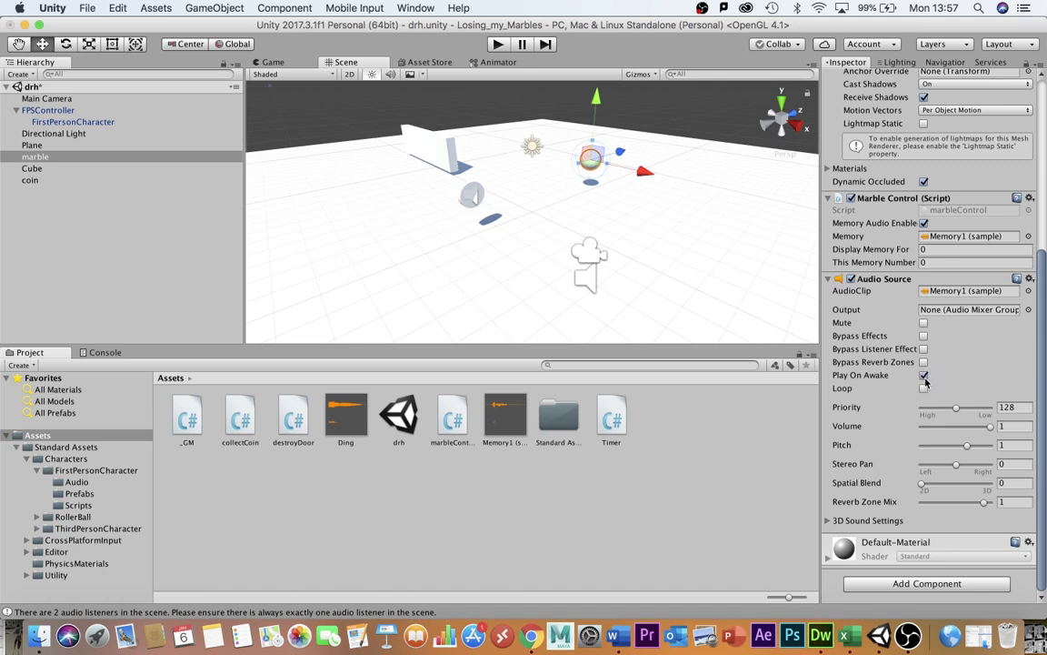
click(924, 375)
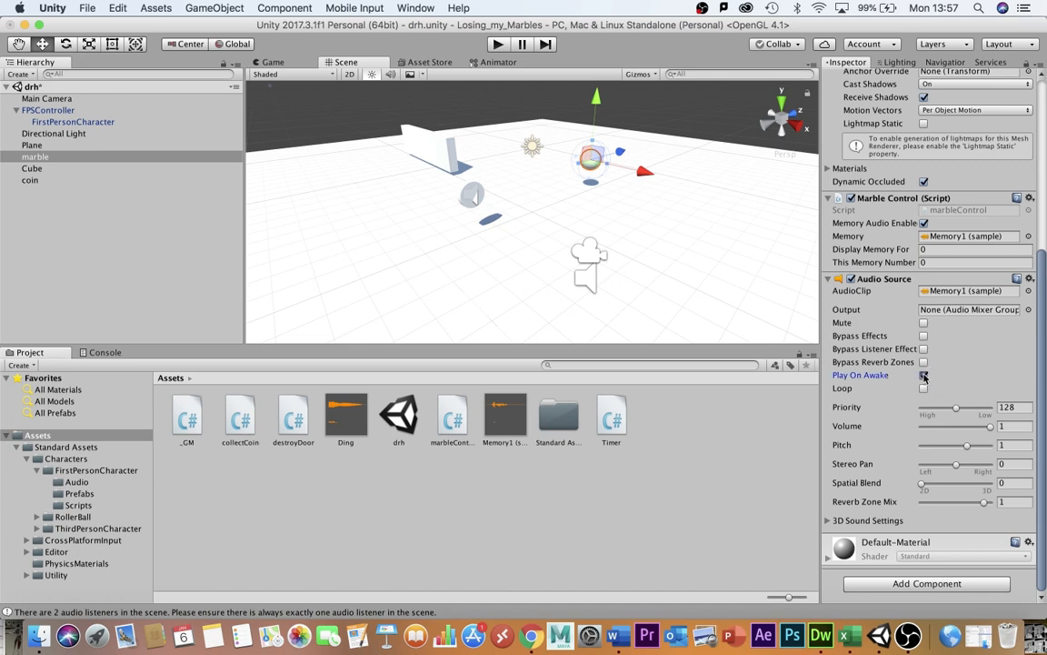
Play-test the scene by walking into the marble to collect it, and stop the game.
click(500, 46)
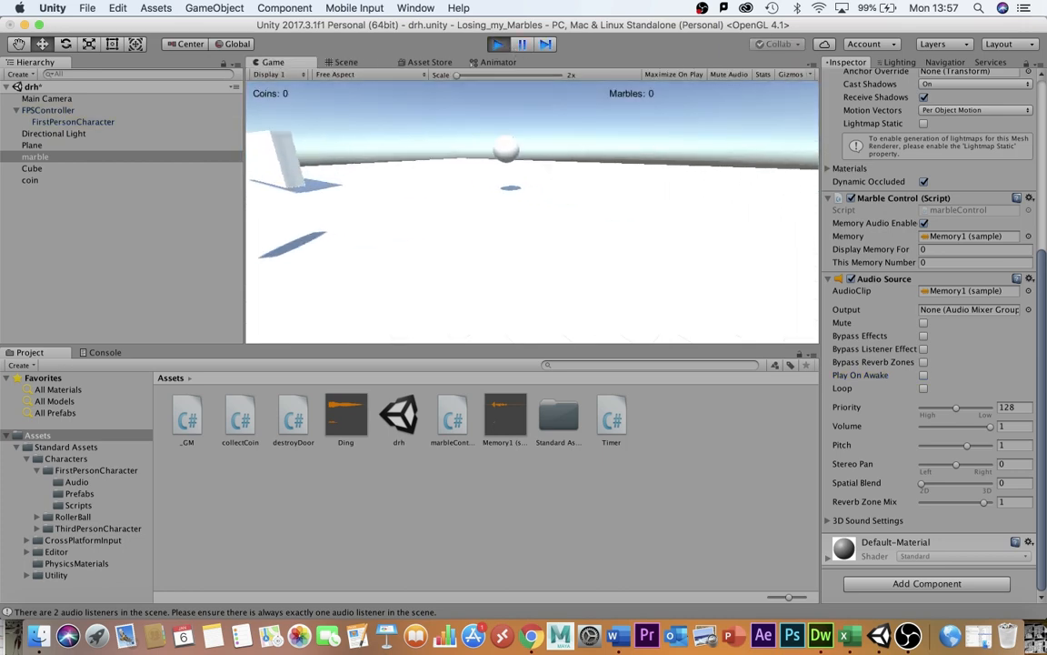
key(w)
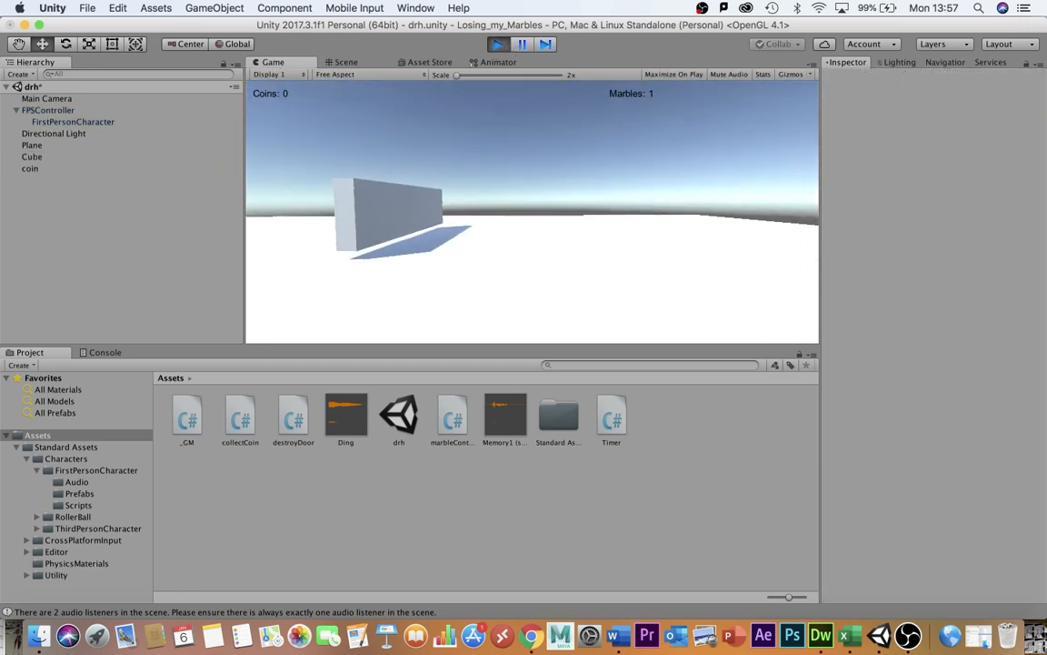
key(Escape)
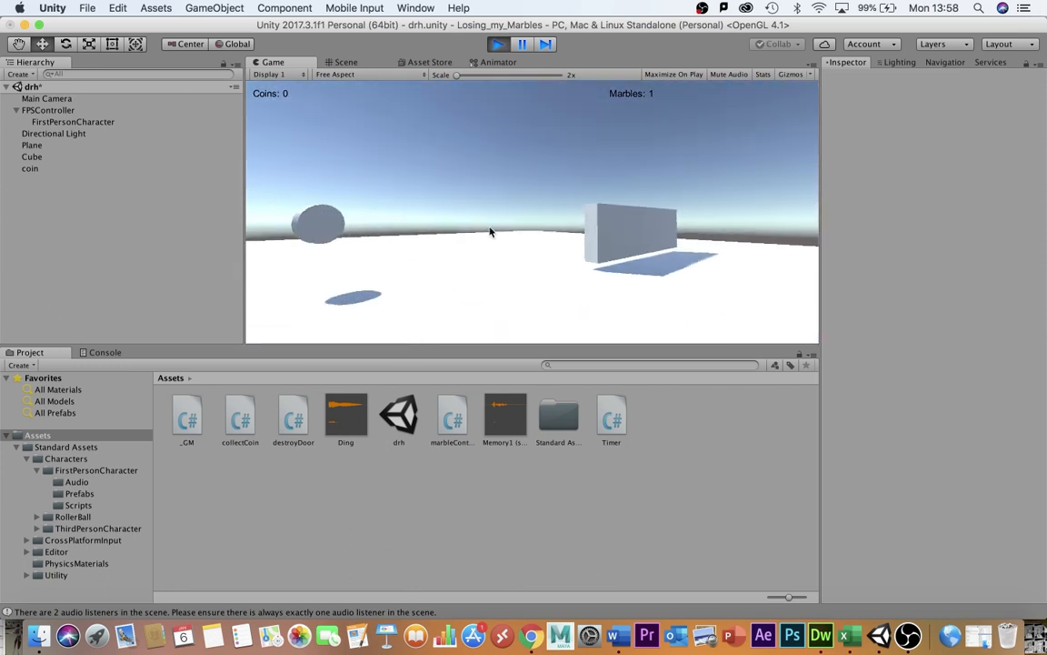
click(497, 45)
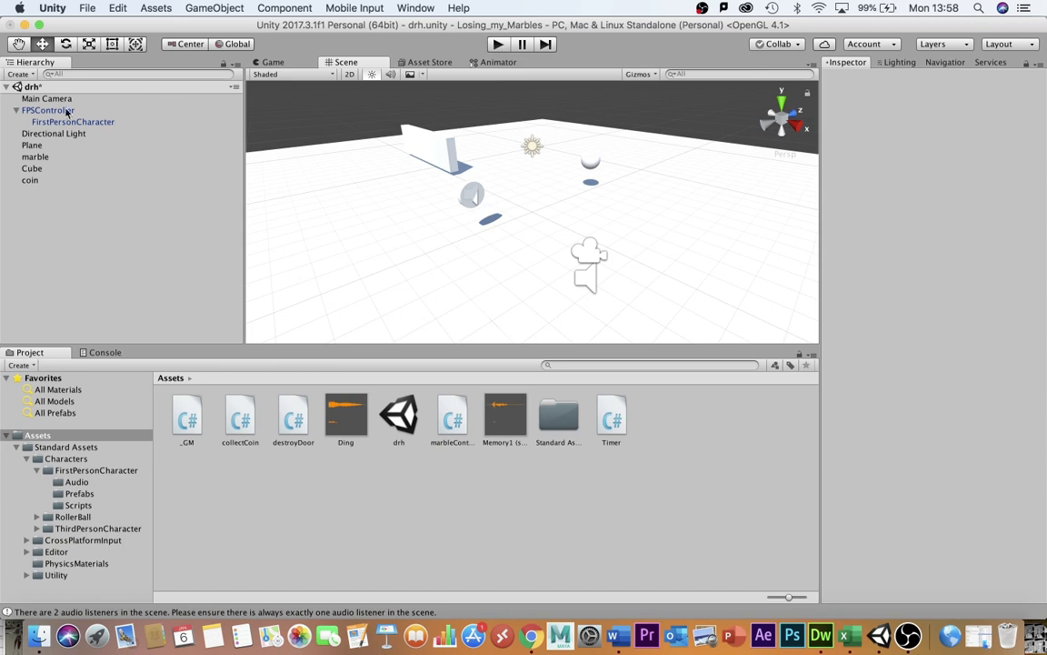
Review the marble's script settings, check the audio file names in Excel's MarblesMemoryEntries workbook, and return to Unity.
click(35, 158)
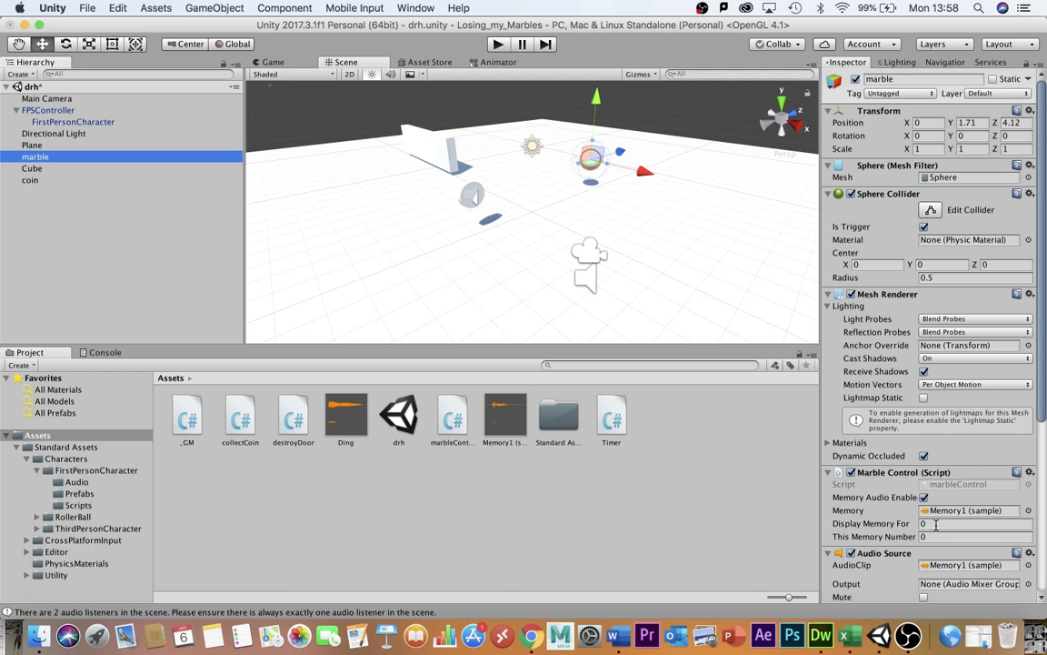
click(844, 635)
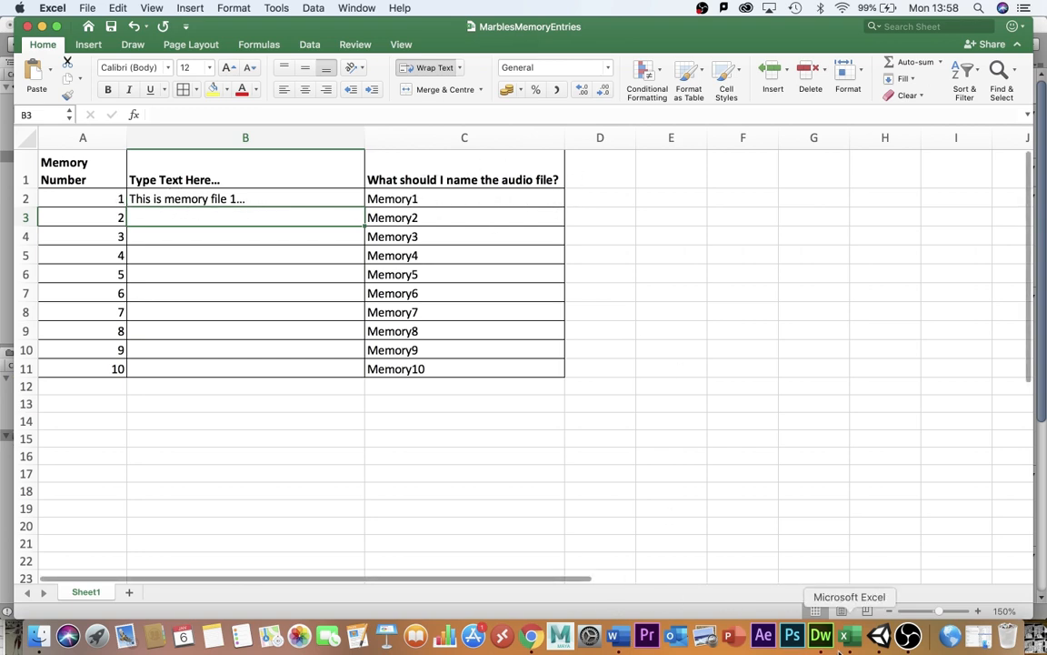
click(880, 636)
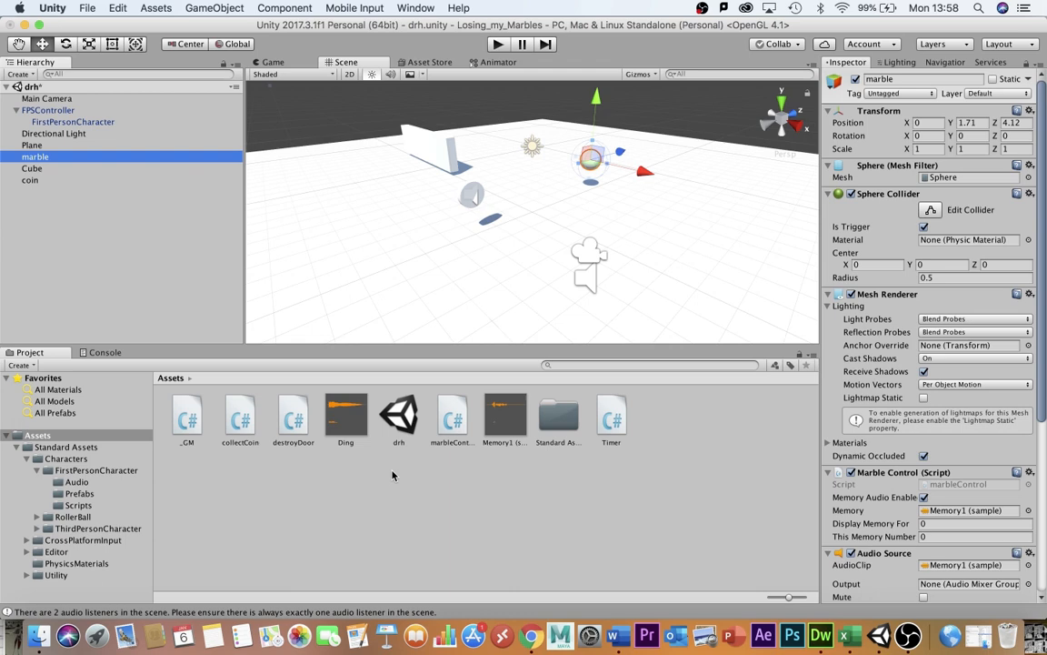
Rename the Memory1 (sample) audio asset as Memory1.
click(509, 437)
click(512, 442)
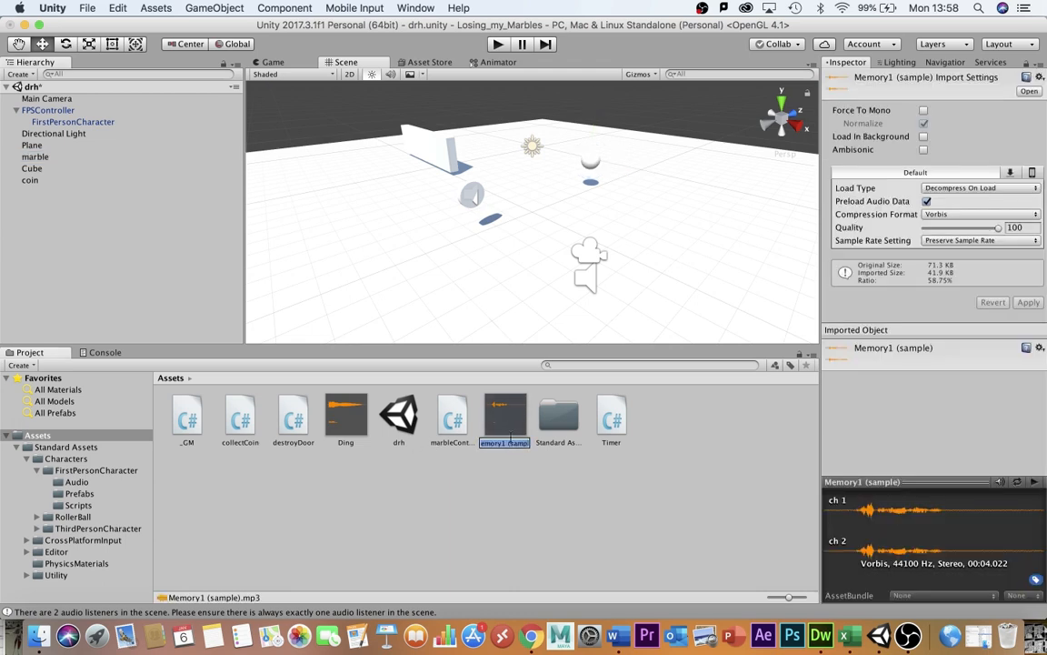
key(BackSpace)
key(BackSpace)
key(BackSpace)
key(BackSpace)
key(BackSpace)
key(BackSpace)
key(BackSpace)
key(BackSpace)
key(BackSpace)
key(Return)
Switch to Excel to check the text and audio file name entered for memory number 1, and return to Unity.
key(super+Tab)
click(233, 197)
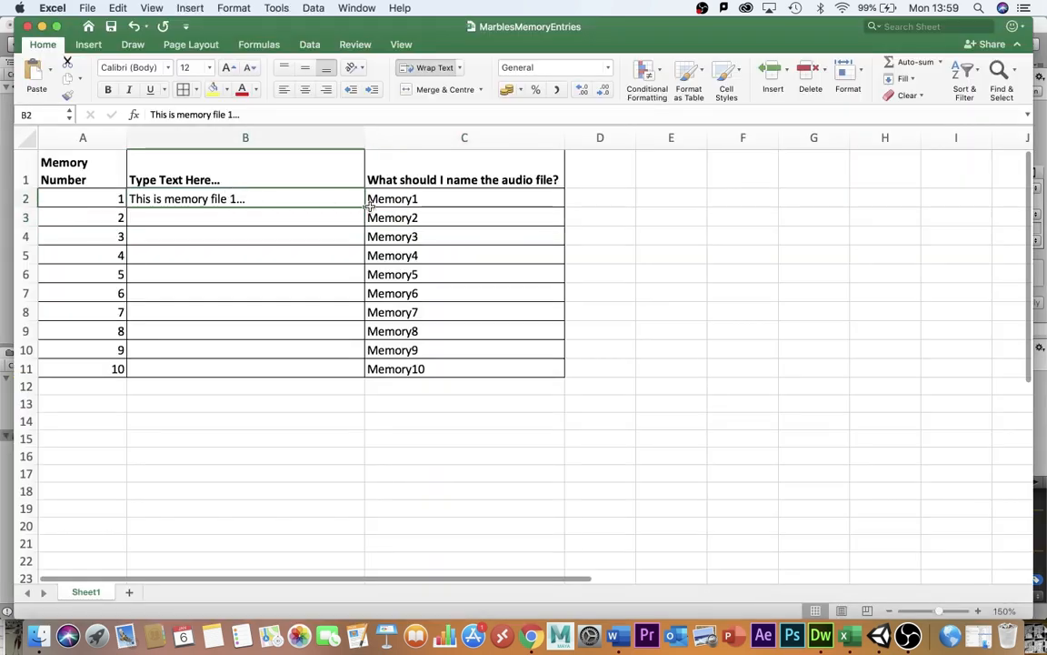
click(425, 197)
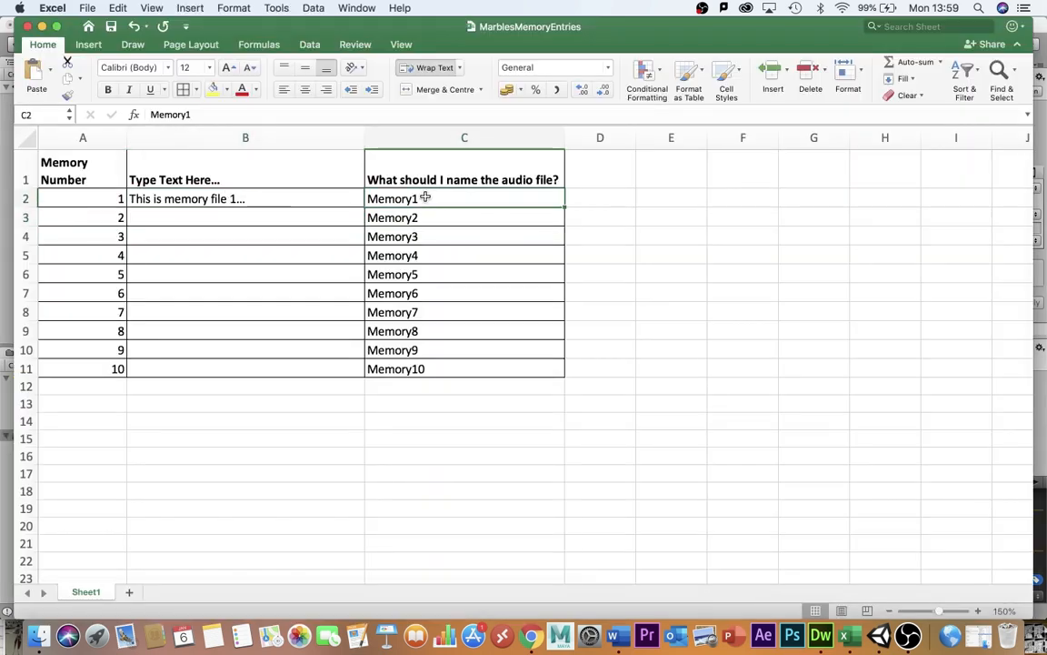
click(879, 635)
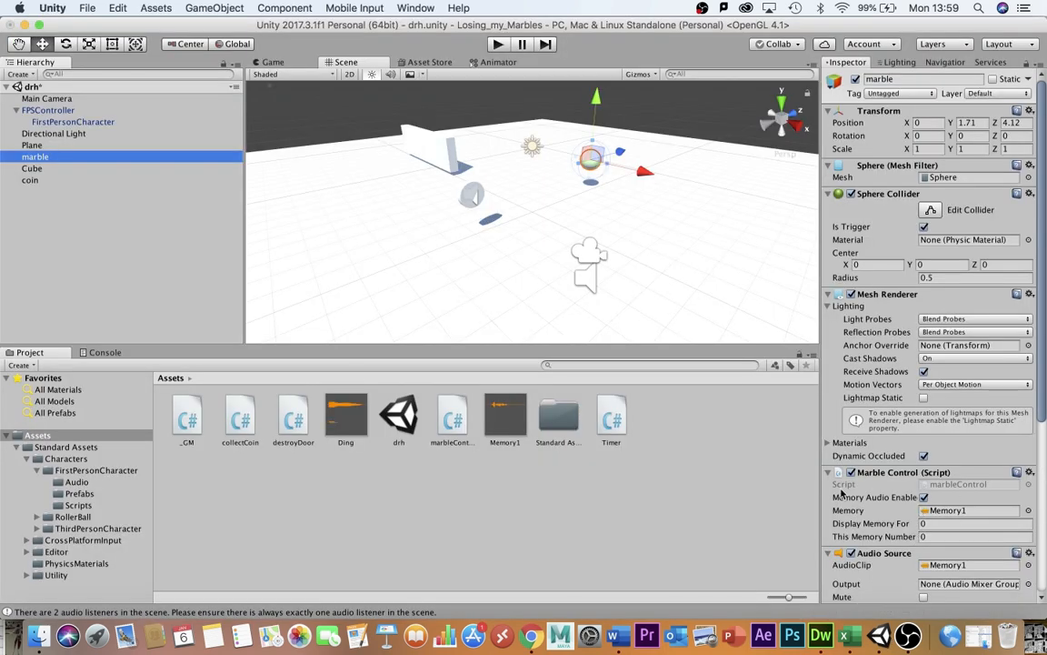
Set Display Memory For to 5 in the marble's Marble Control script.
click(504, 405)
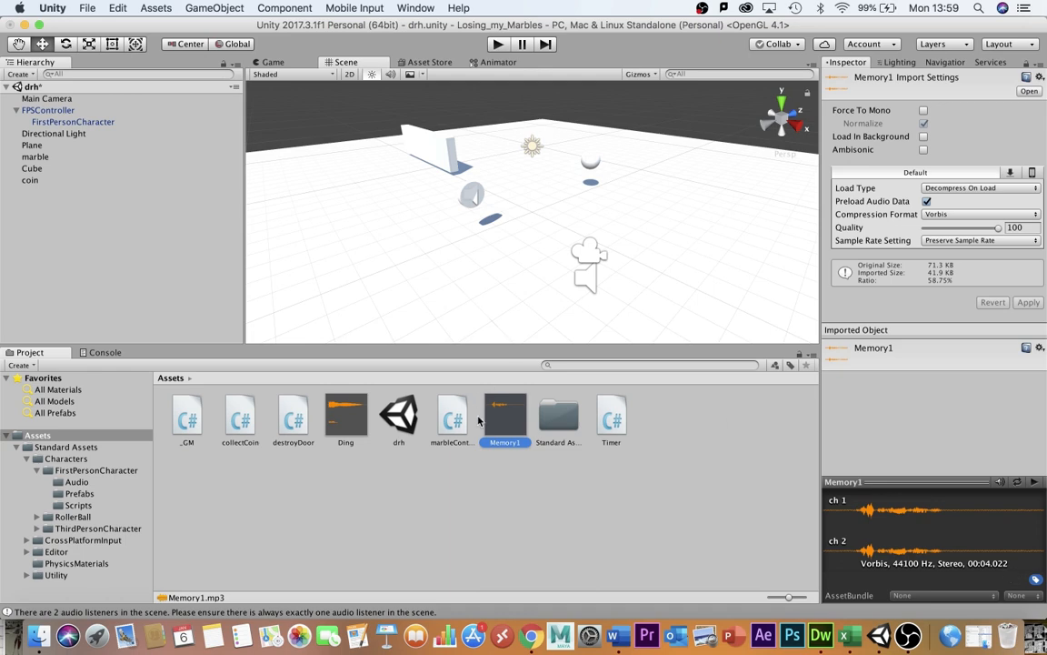
click(29, 155)
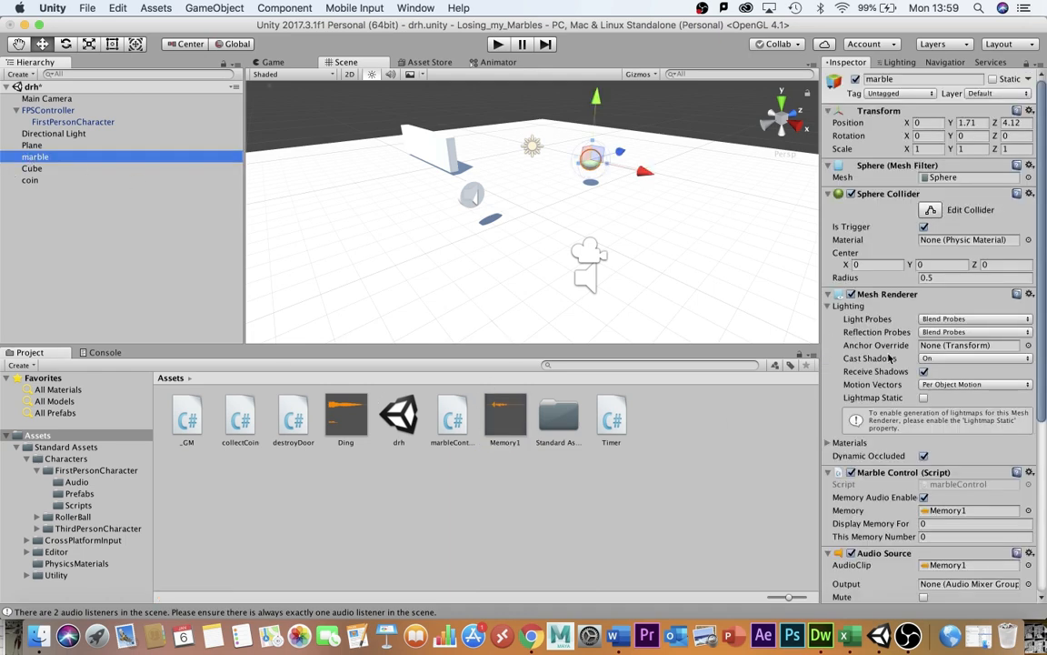
click(845, 523)
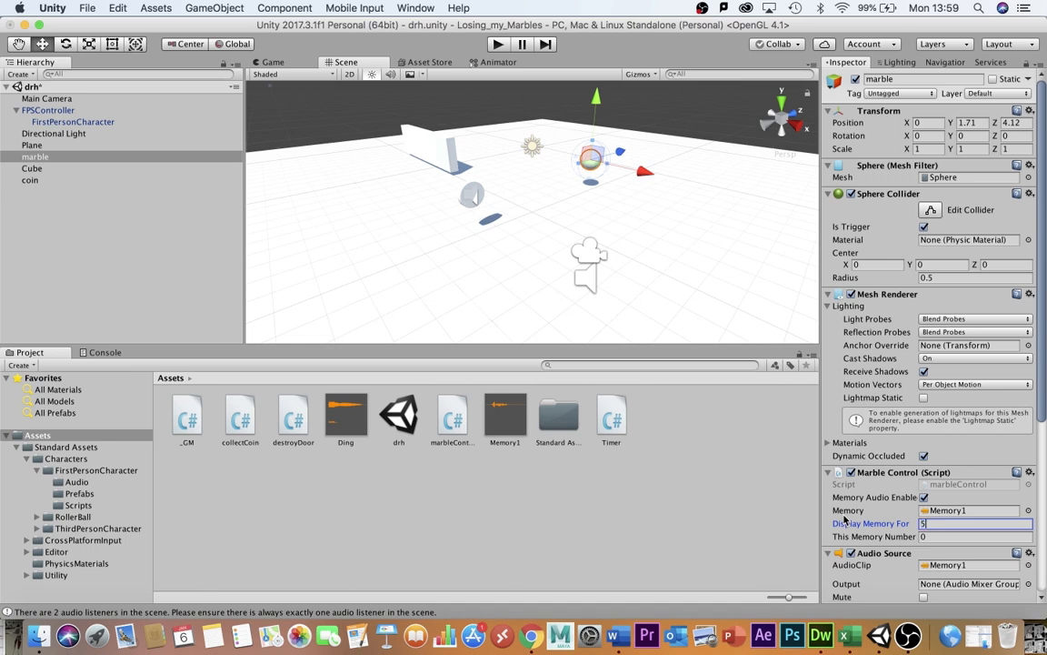
click(755, 552)
click(33, 156)
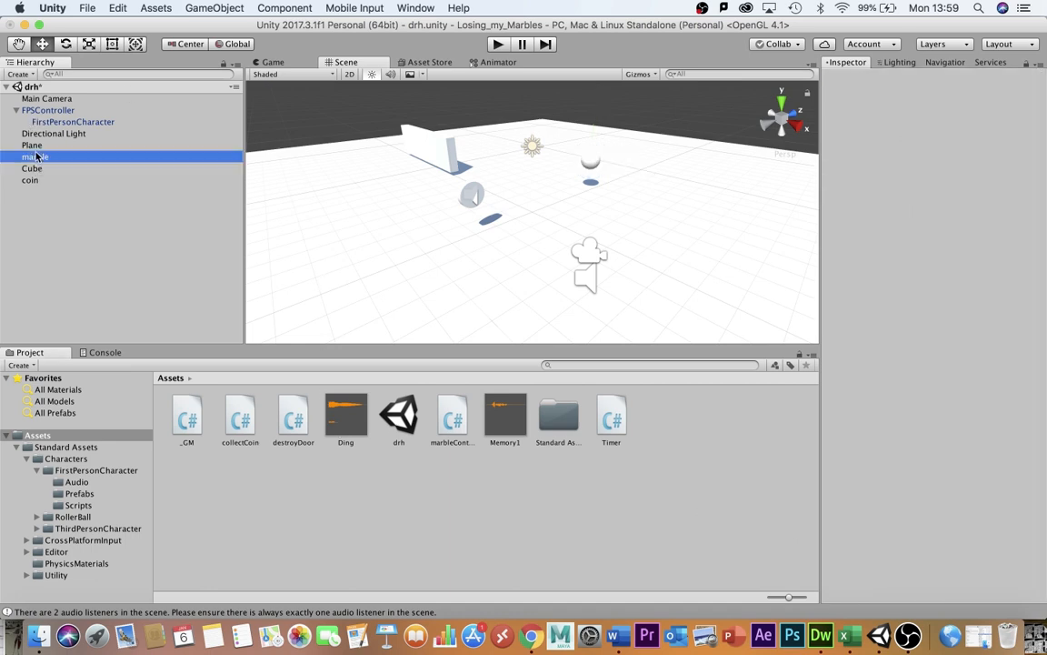
Play-test the scene by walking the player into the marble to collect it, and stop the game.
click(497, 45)
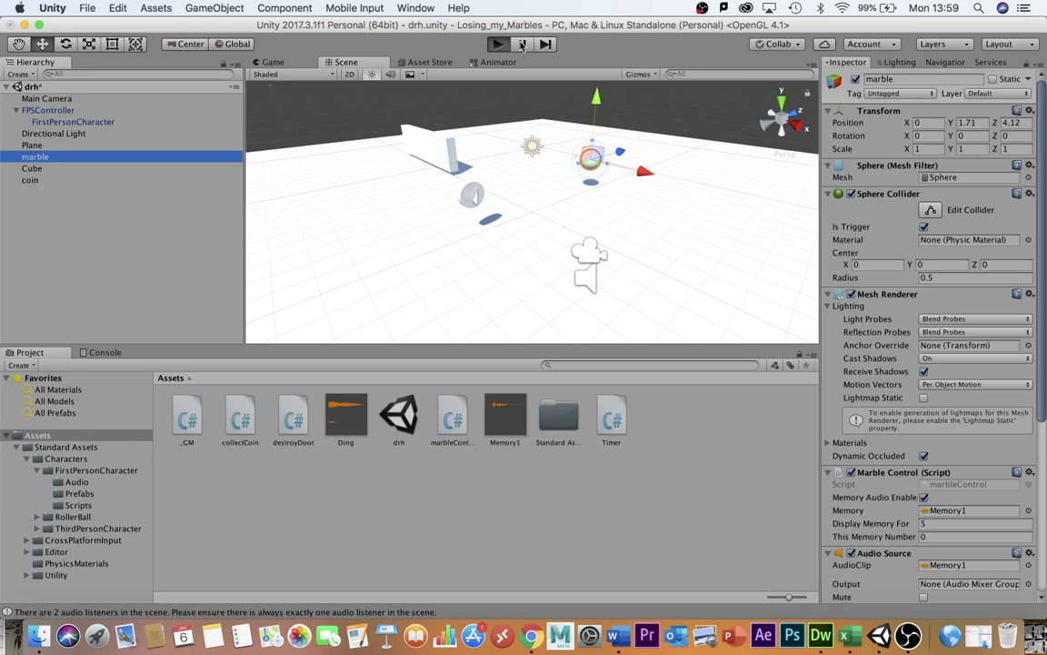
key(w)
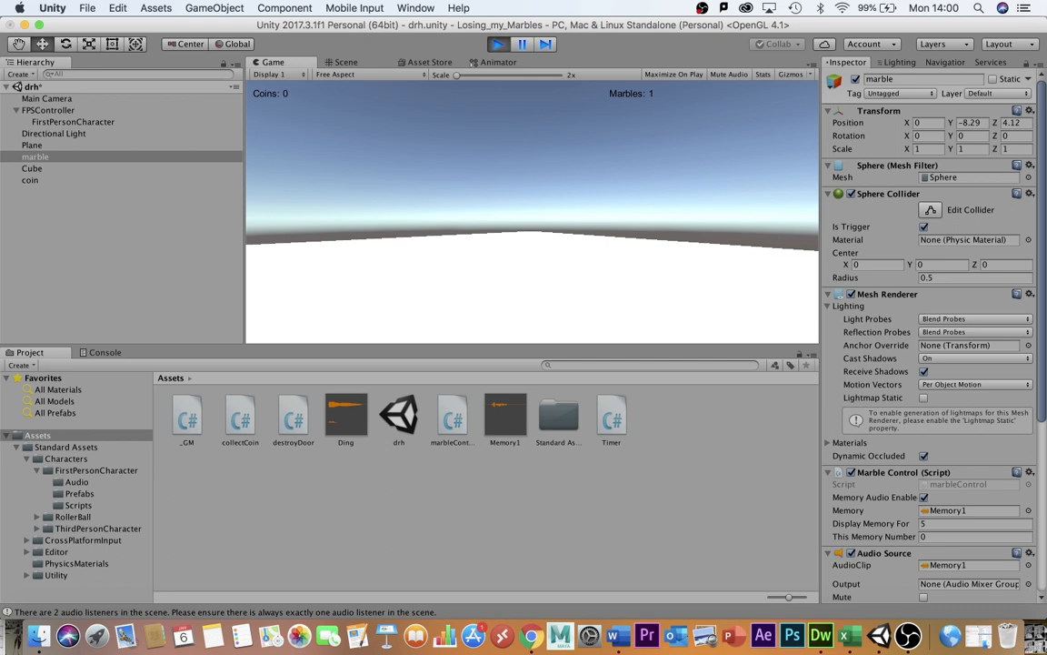
click(496, 45)
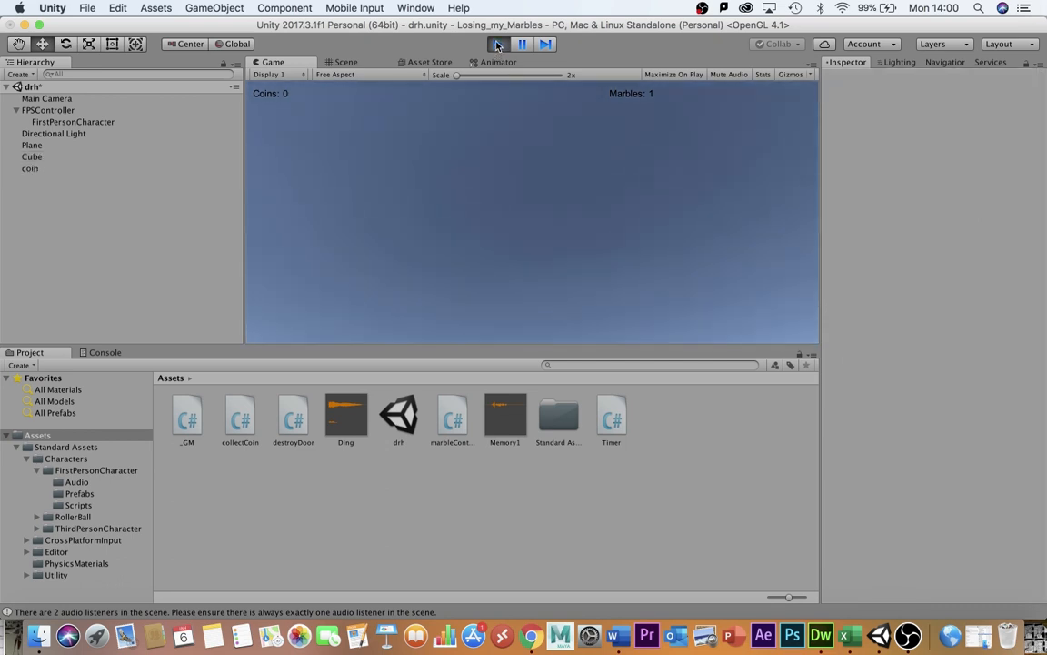
Set This Memory Number to 1 in the marble's Marble Control script.
click(32, 157)
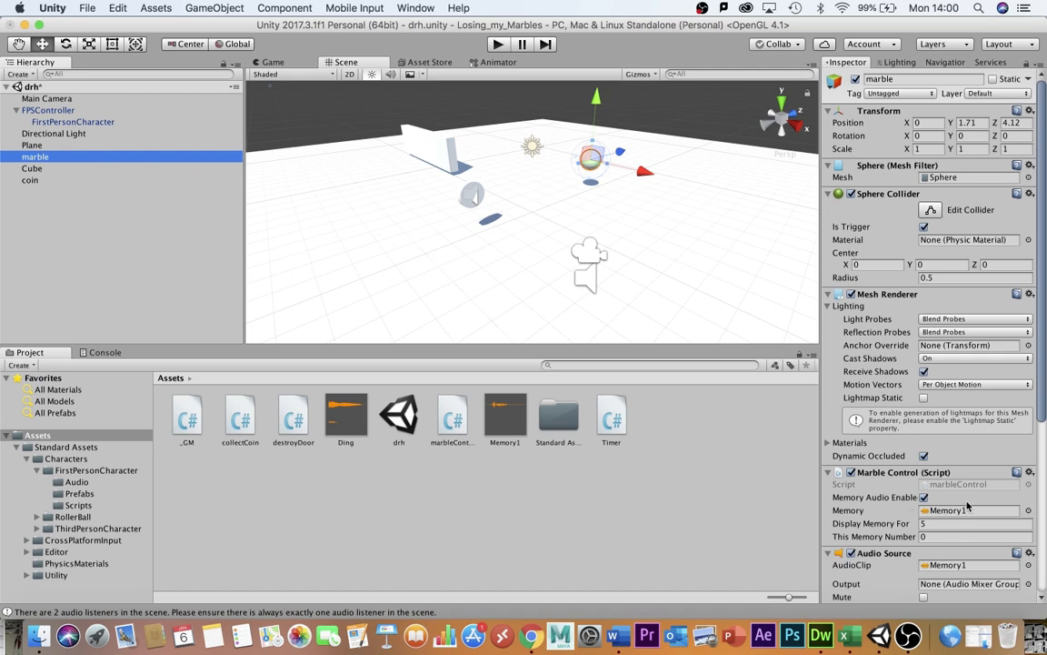
click(891, 537)
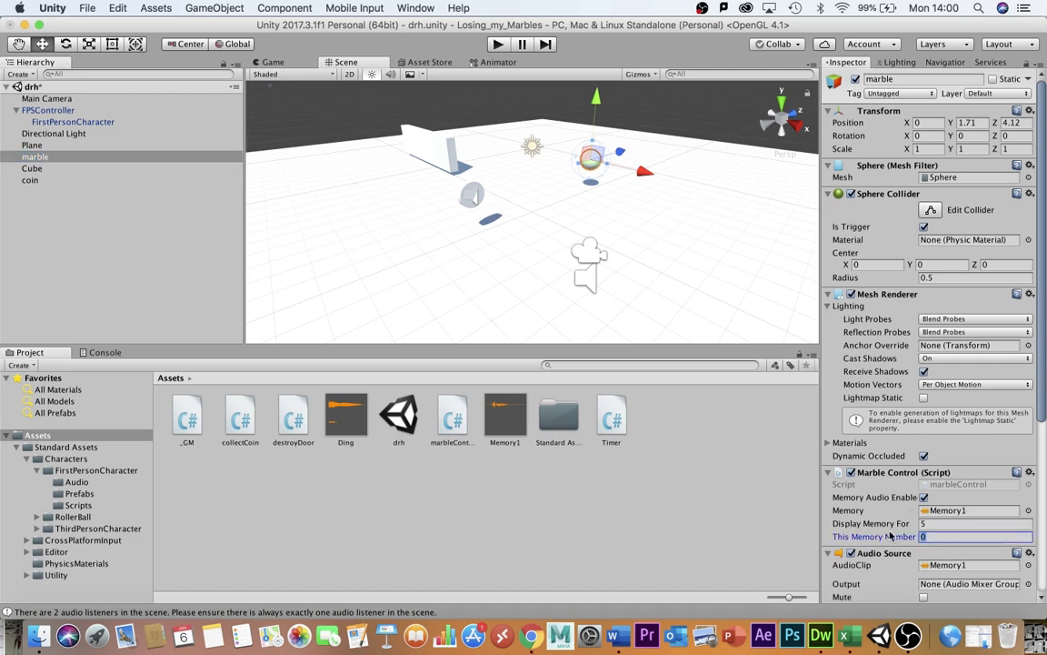
text(1)
click(642, 437)
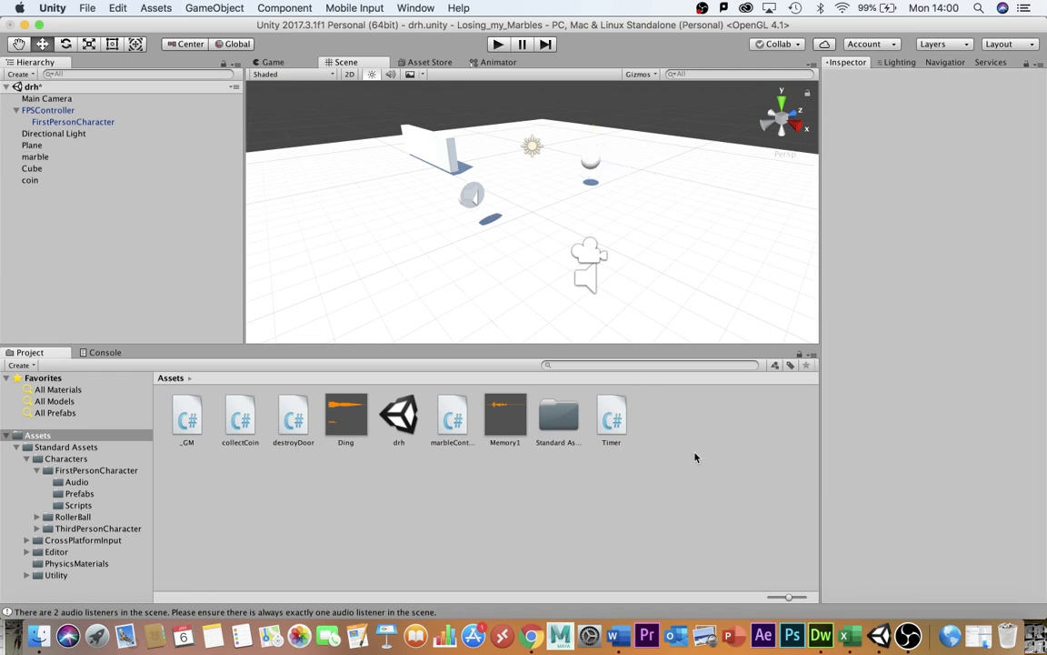
Duplicate the coin three times and arrange the four coins in a rectangle, with the new row and column at Z -6.01 and X -4.
click(468, 198)
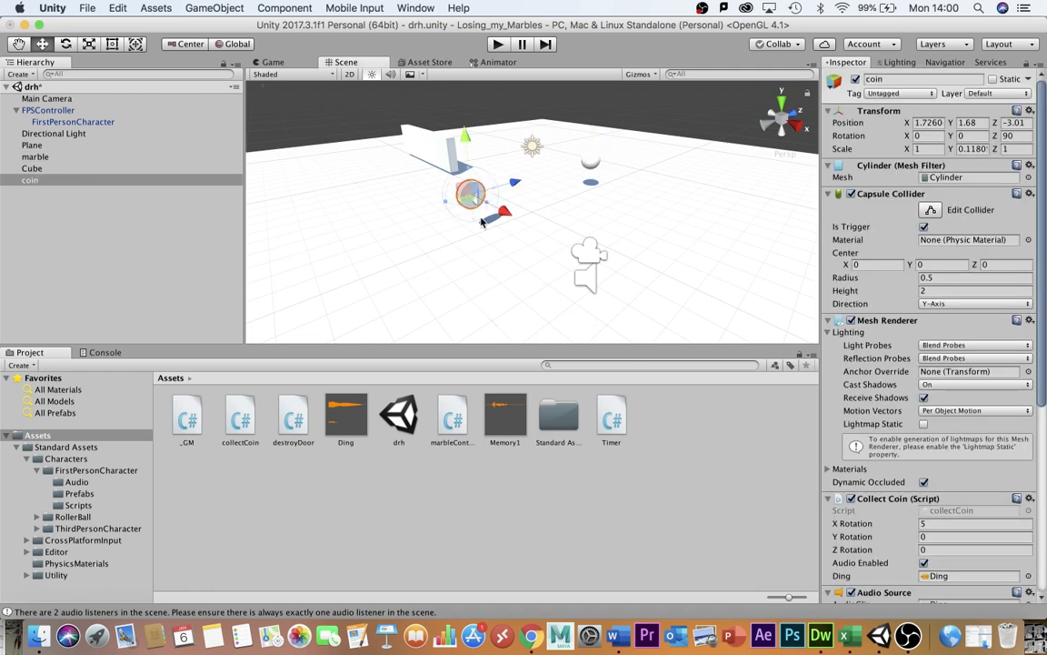
key(super+d)
drag(491, 189, 387, 223)
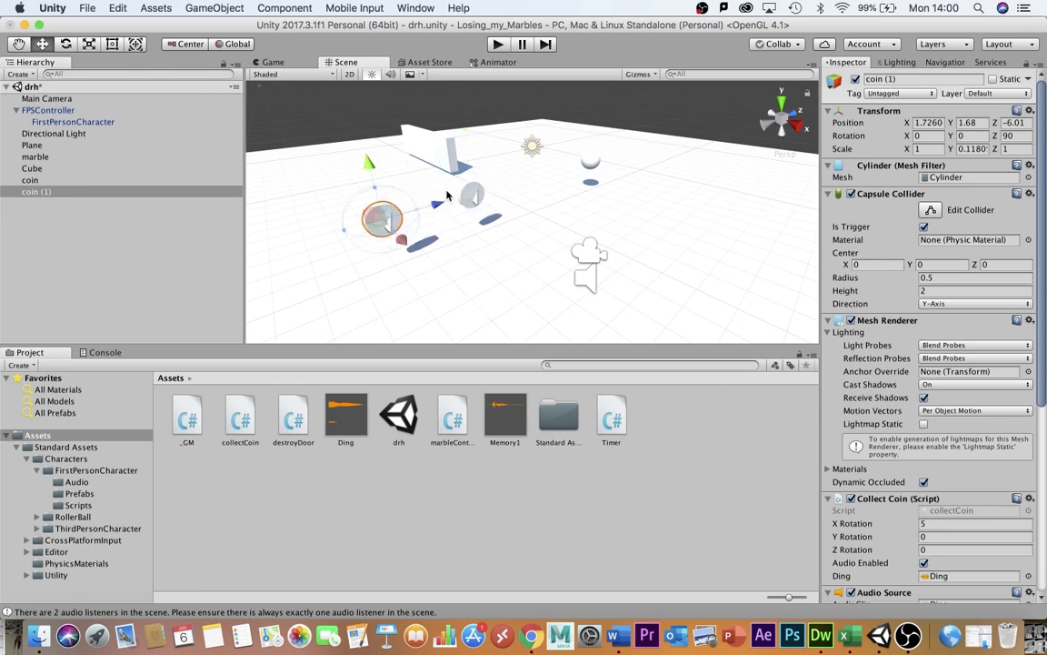
key(super+d)
key(super+d)
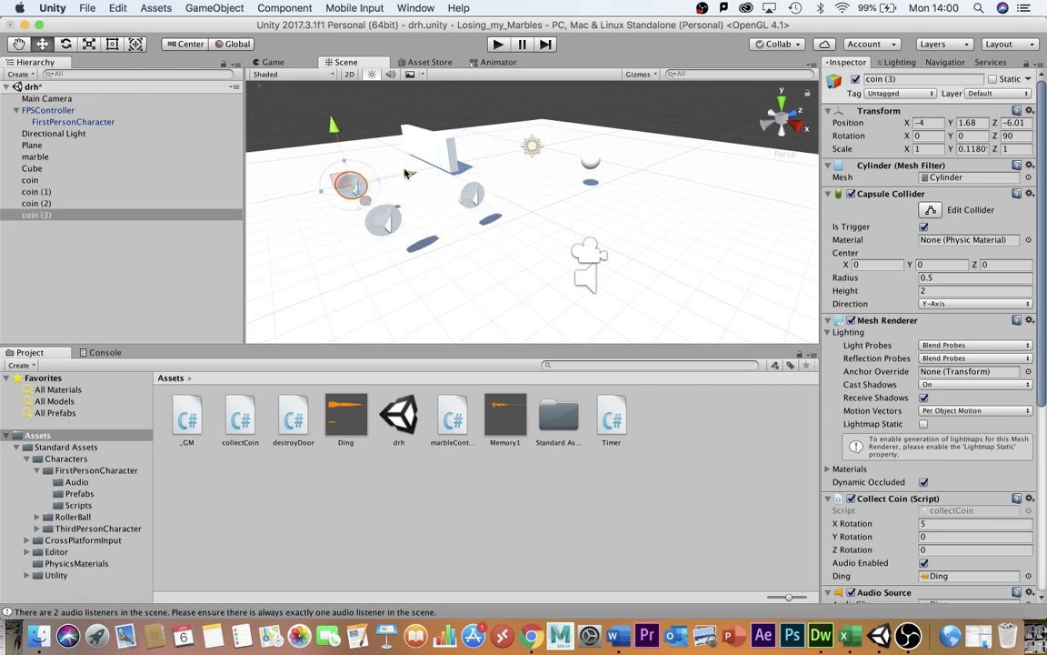
drag(366, 198, 424, 171)
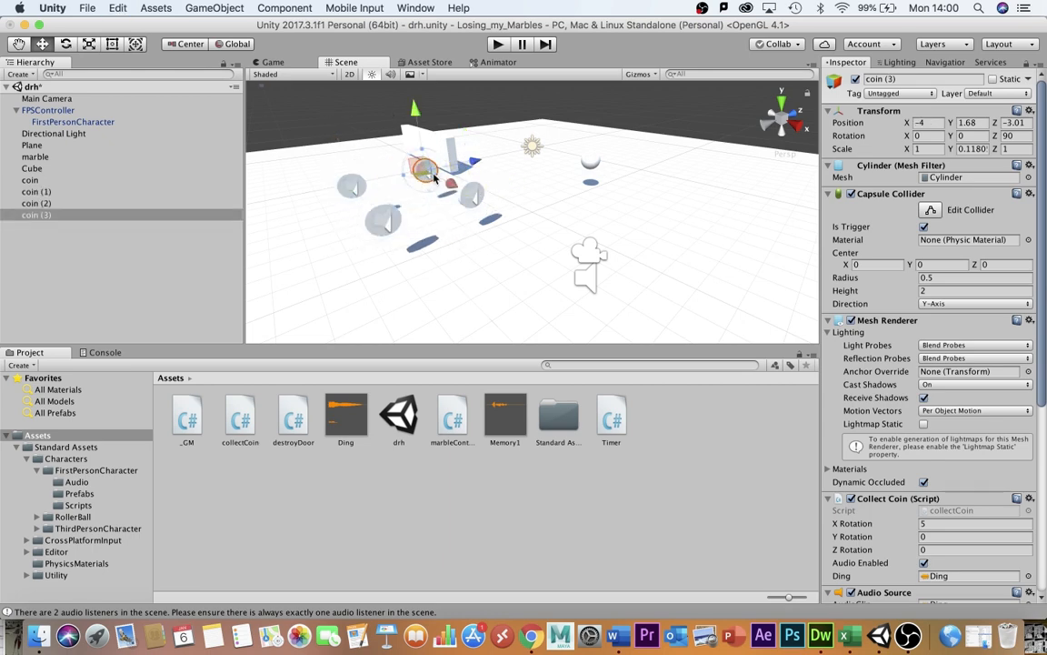
Duplicate the marble, move the copy along the X axis to X 5, and rename it marble.
click(593, 159)
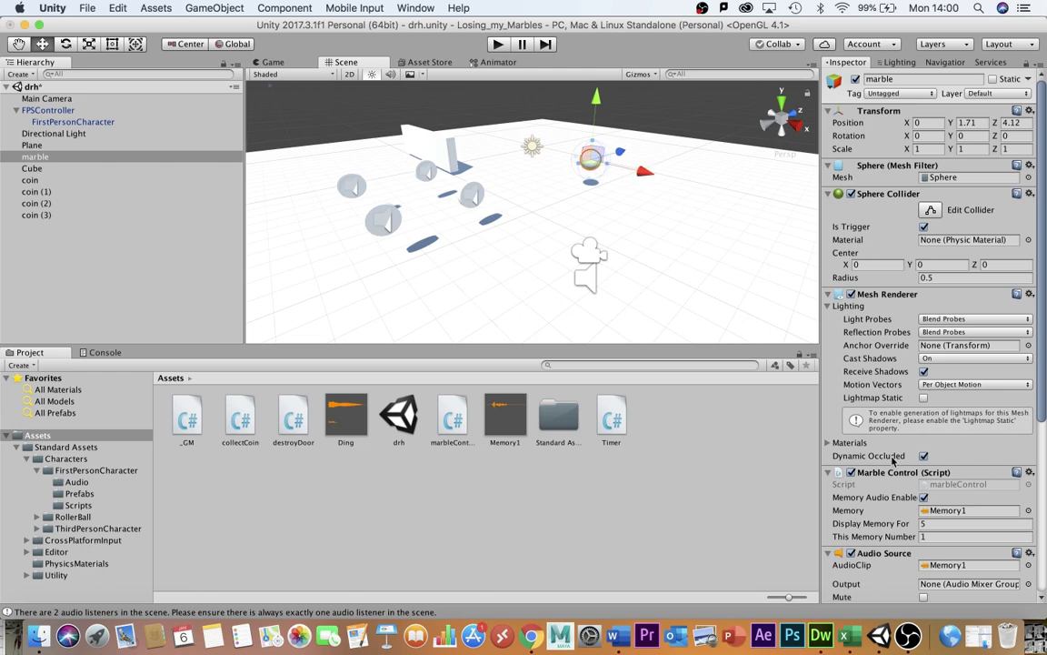
key(super+d)
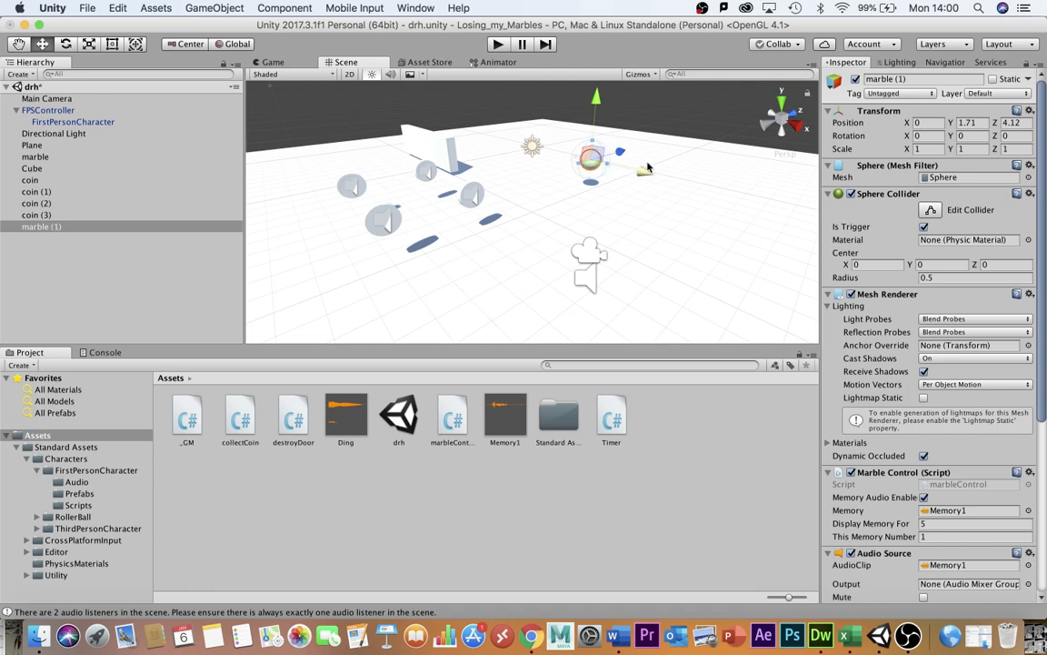
drag(647, 175, 760, 197)
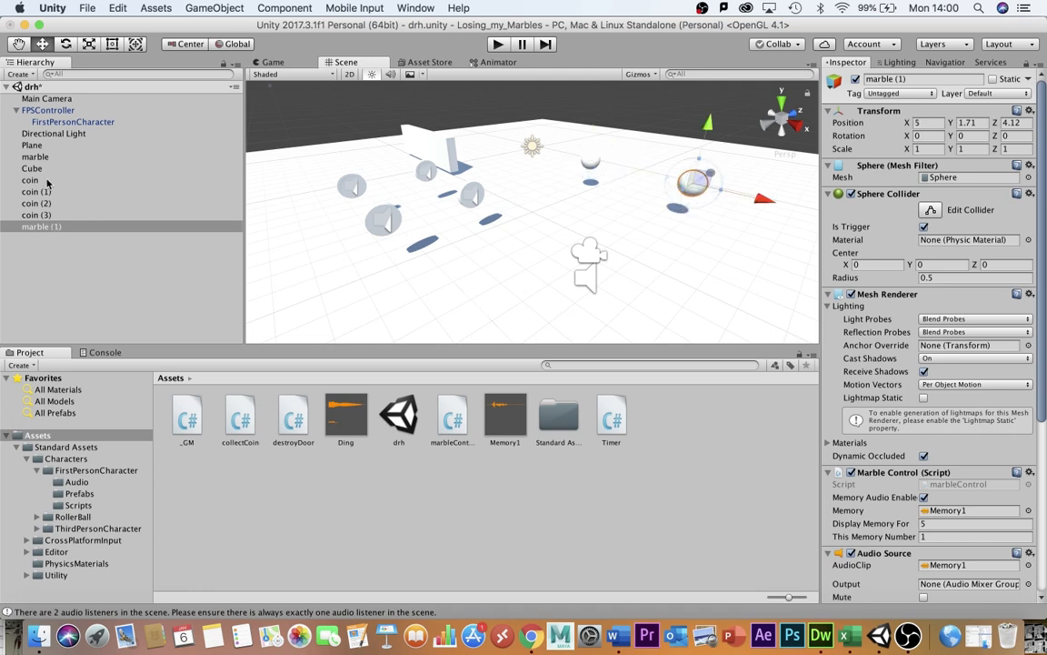
click(64, 231)
click(64, 228)
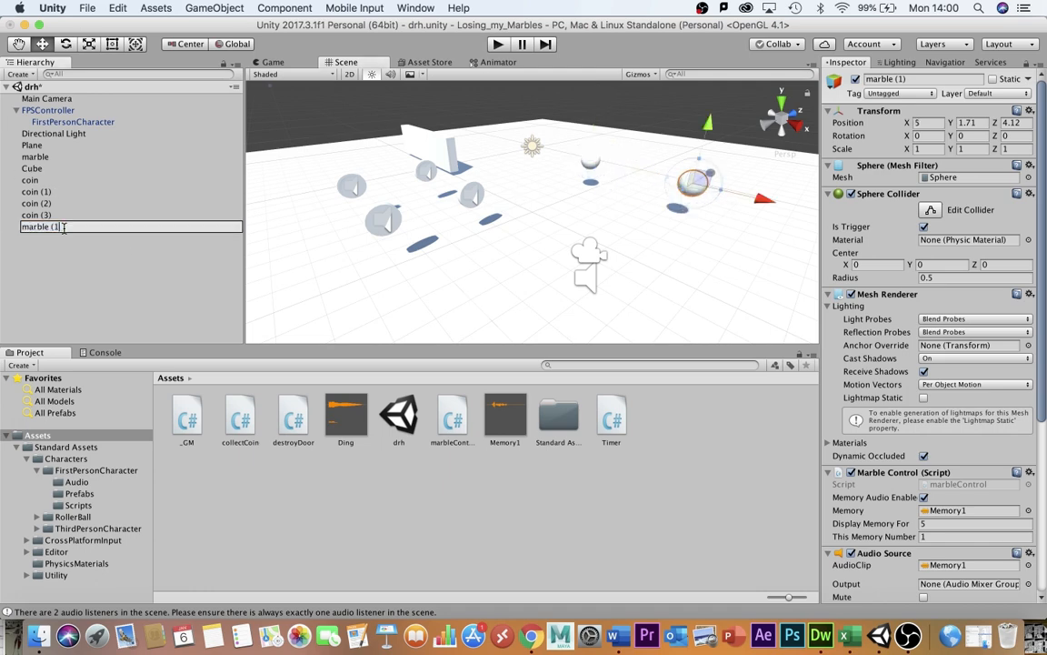
key(Return)
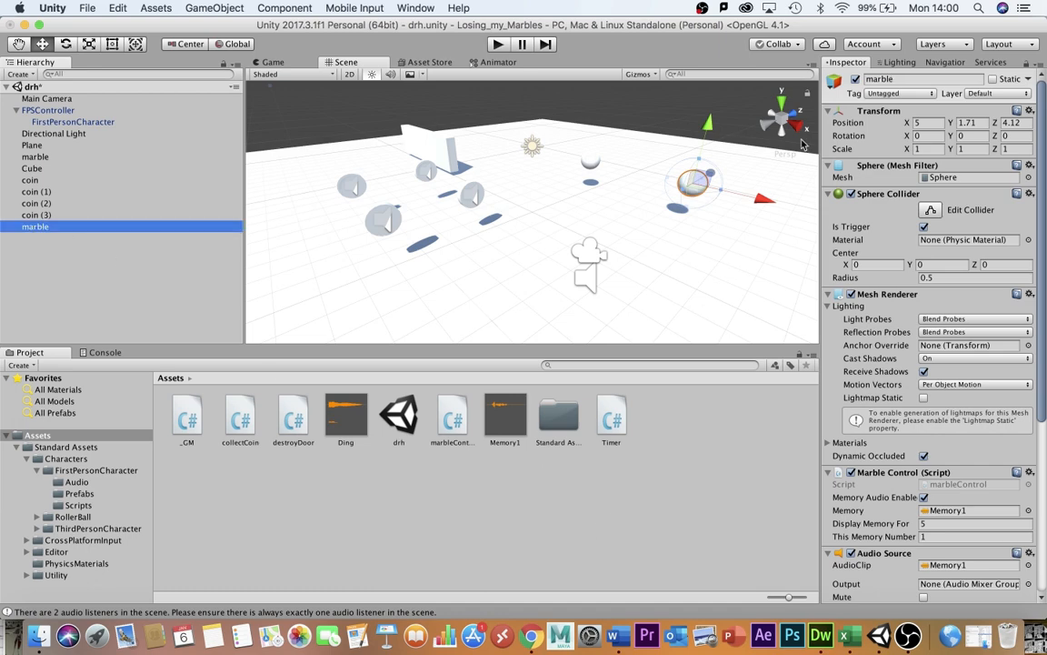
Clear the Memory audio clip of the copied marble's Marble Control script and set This Memory Number to 2.
click(987, 511)
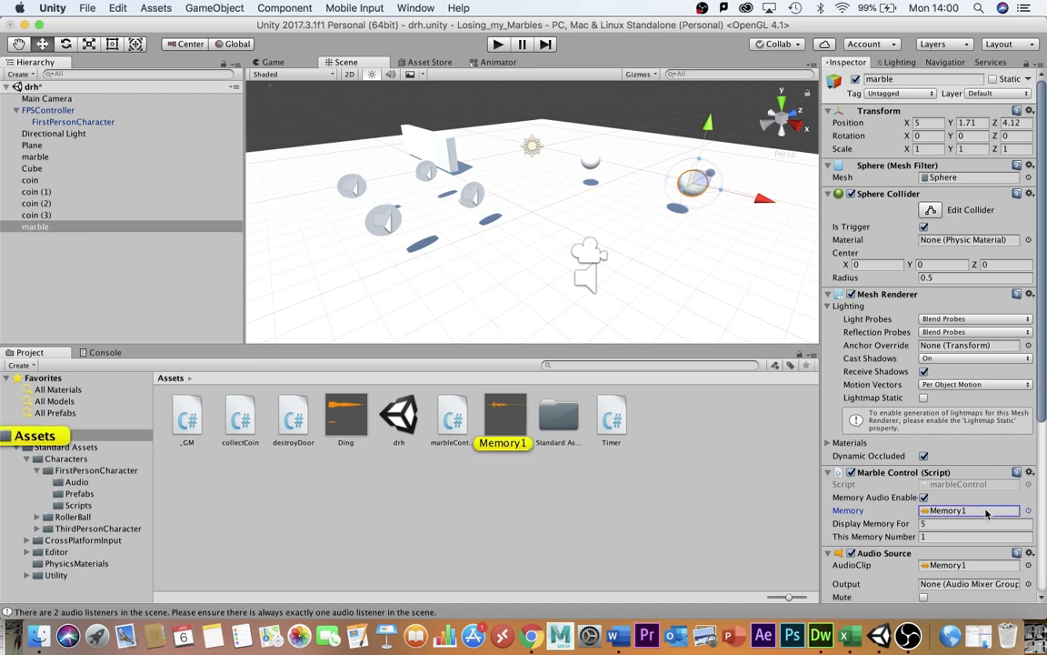
key(BackSpace)
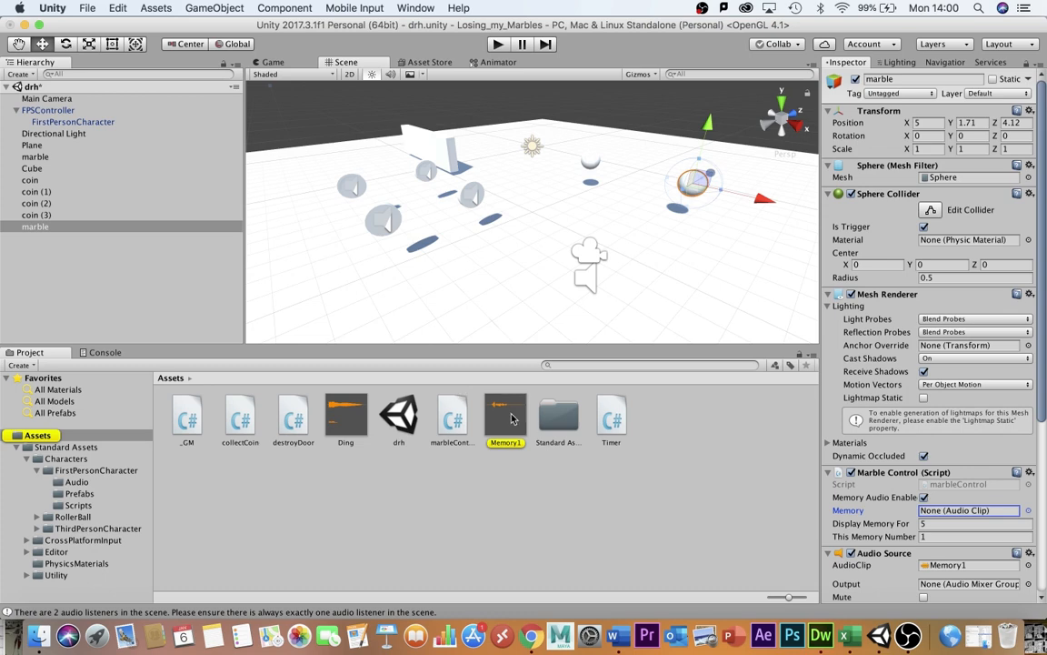
click(950, 536)
text(2)
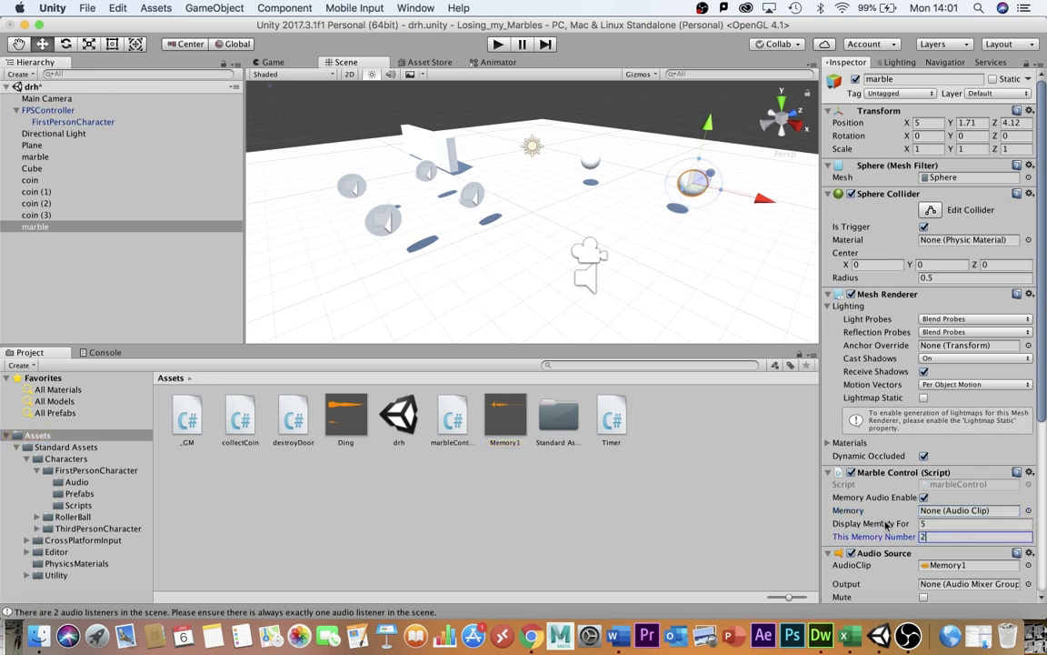
click(934, 523)
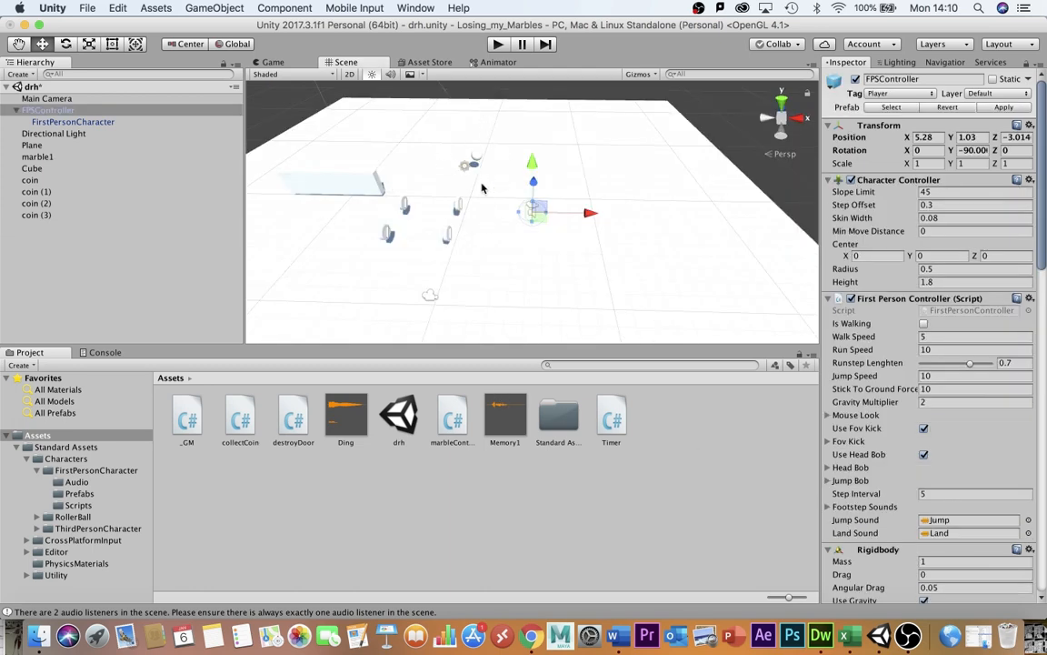
Move the wall cube along the X axis toward the centre and place a duplicate in line with it at X 4.82, leaving a gap.
click(327, 175)
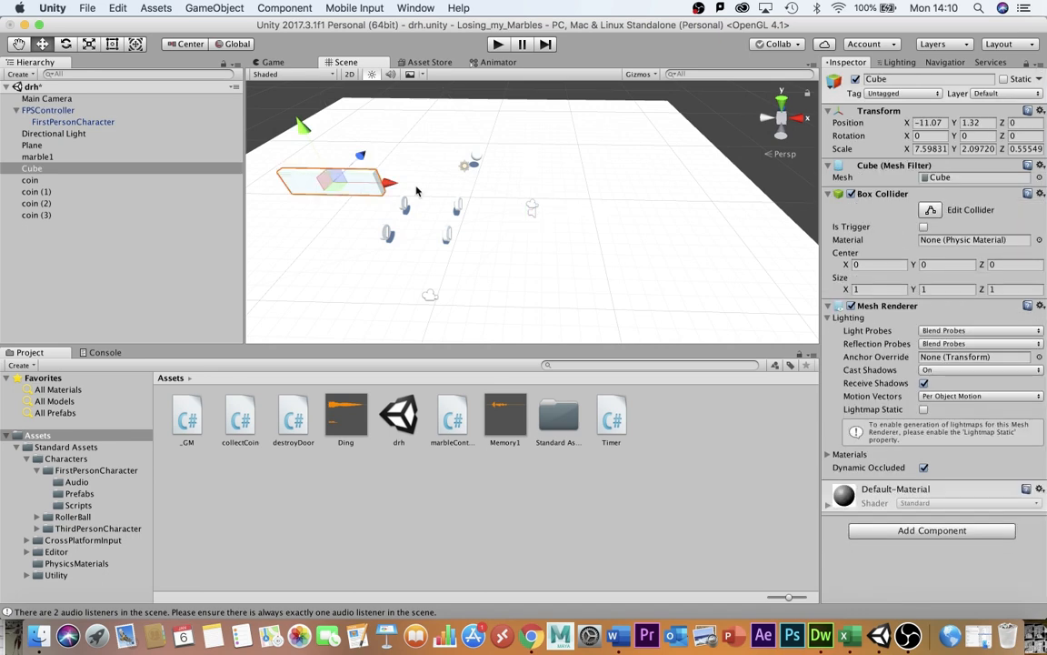
drag(386, 185, 575, 184)
key(super+d)
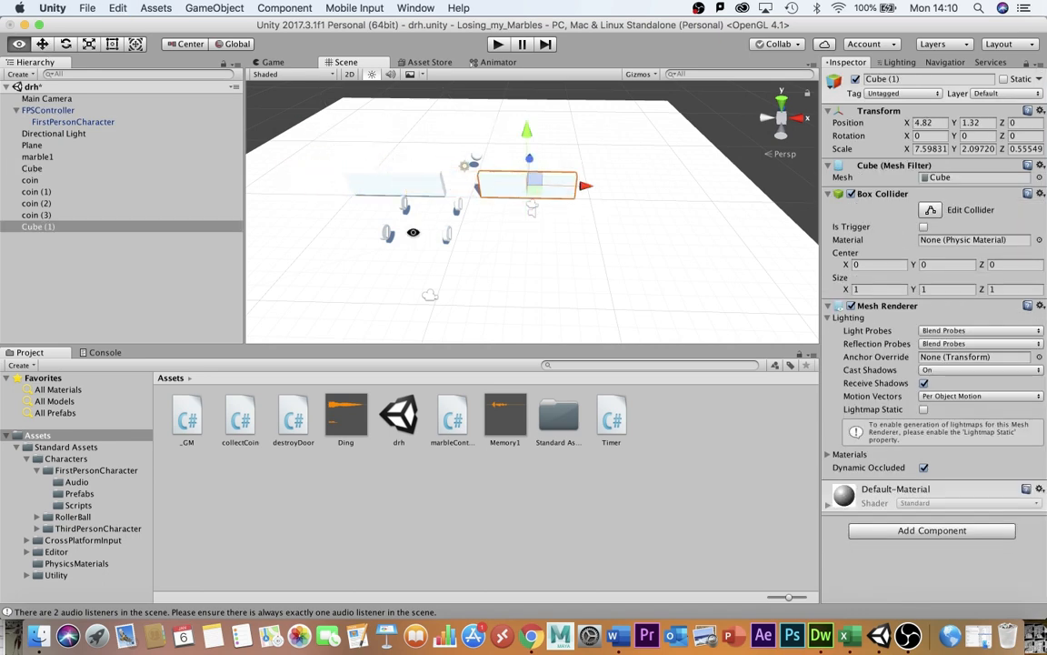
Add a new cube and move it into the gap between the two walls, at about X -1.35, Z 0.17.
alt+drag(490, 109, 469, 256)
click(224, 8)
mouse_move(227, 52)
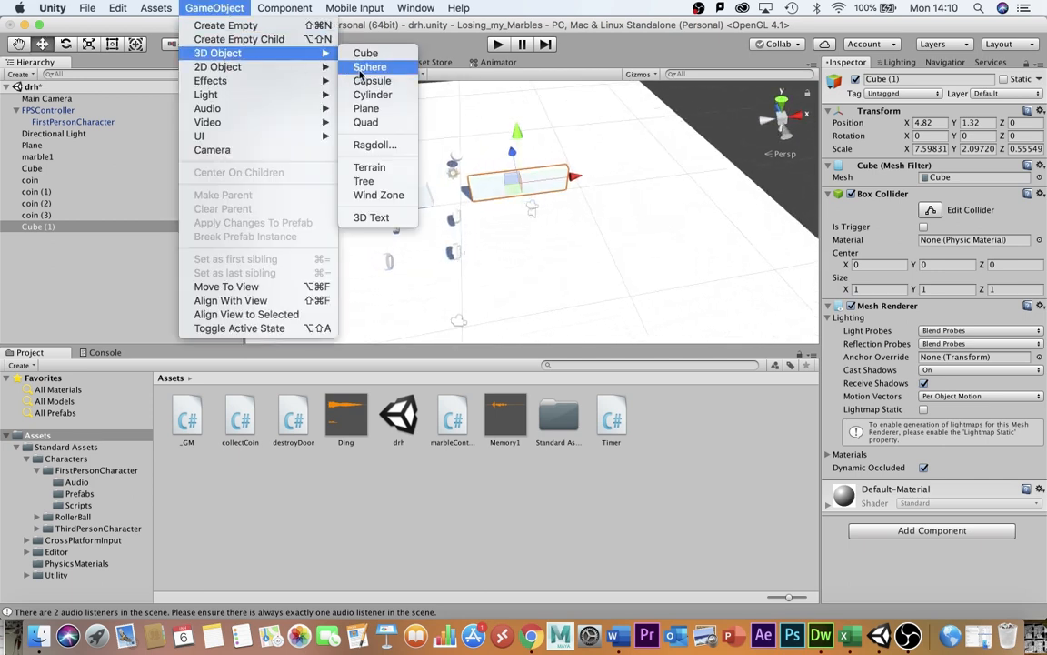
click(381, 55)
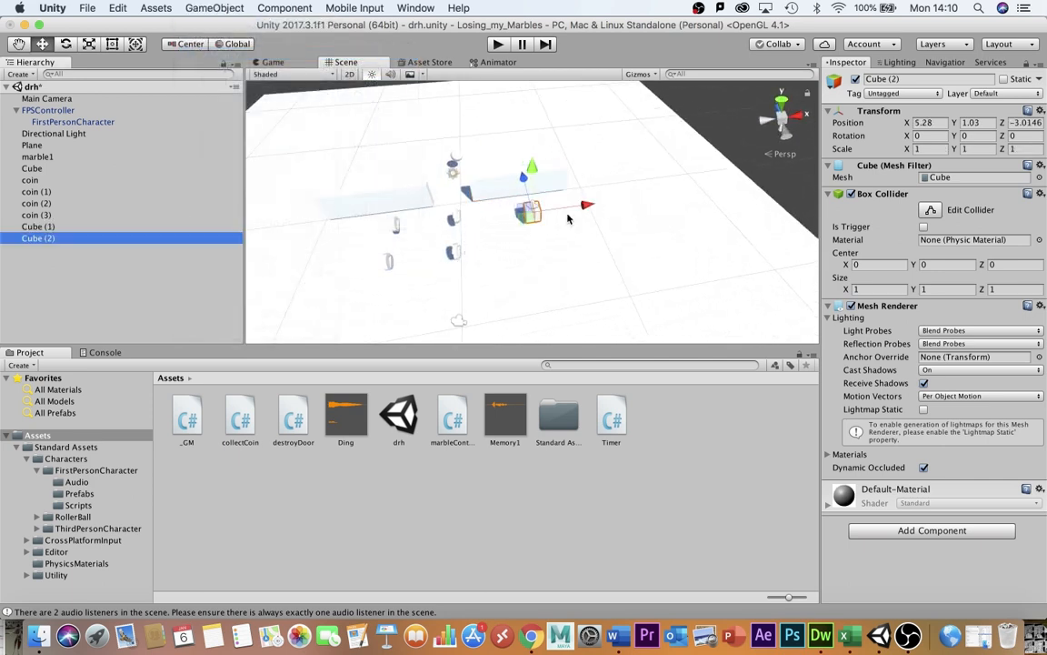
drag(523, 216, 502, 219)
drag(444, 189, 449, 161)
Scale the door cube to about 2.97 in X and 3.09 in Y, and centre it in the gap at X -0.53.
key(r)
drag(500, 187, 613, 161)
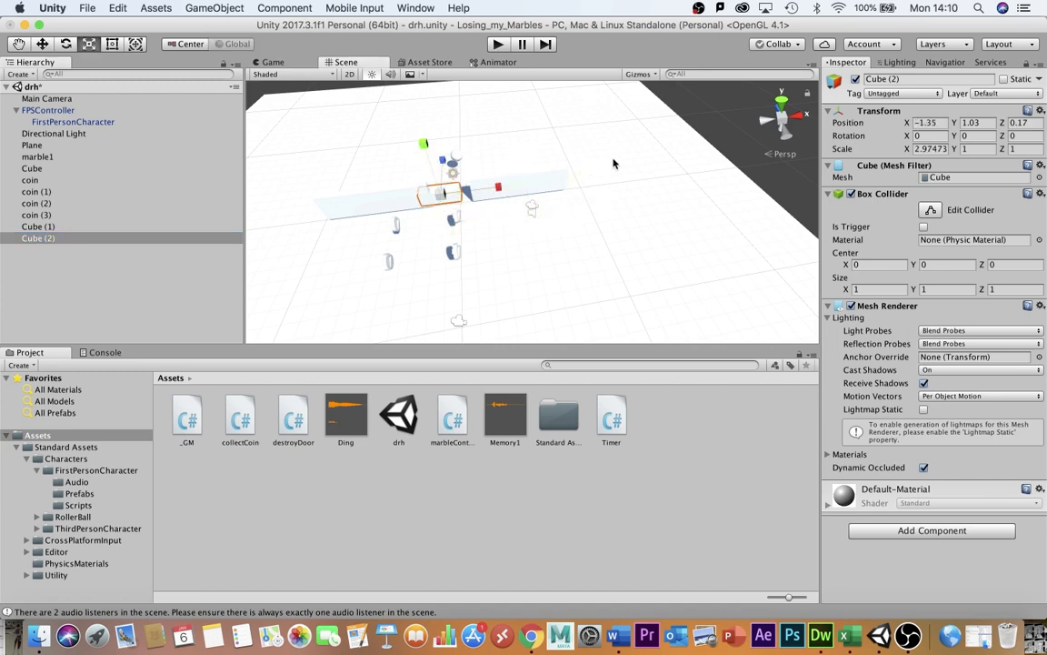
key(w)
drag(502, 191, 391, 108)
key(r)
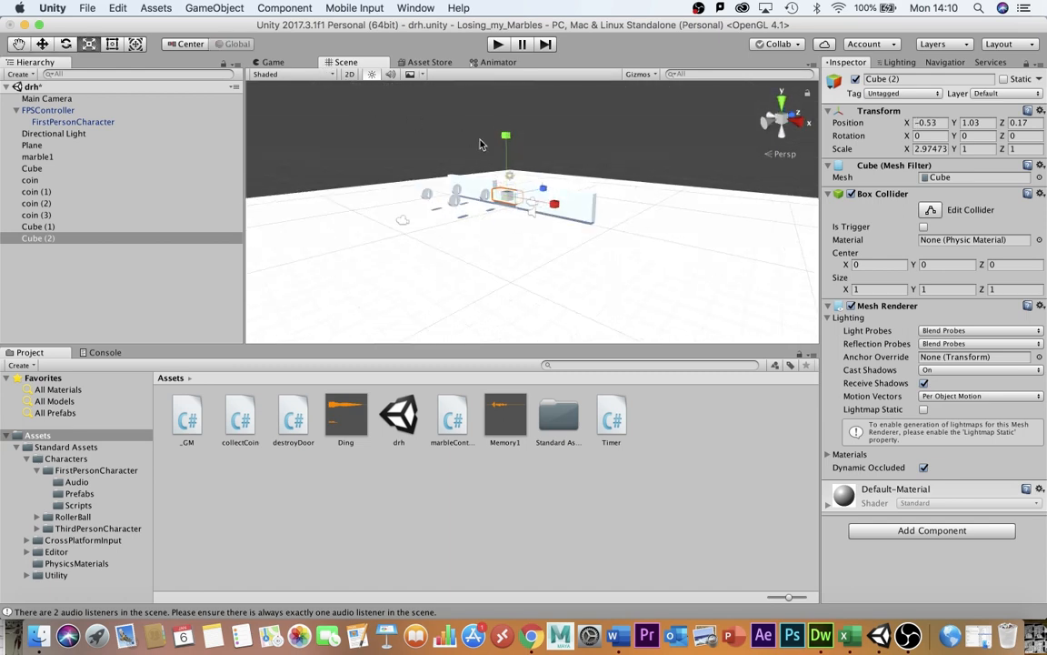
drag(508, 130, 482, 162)
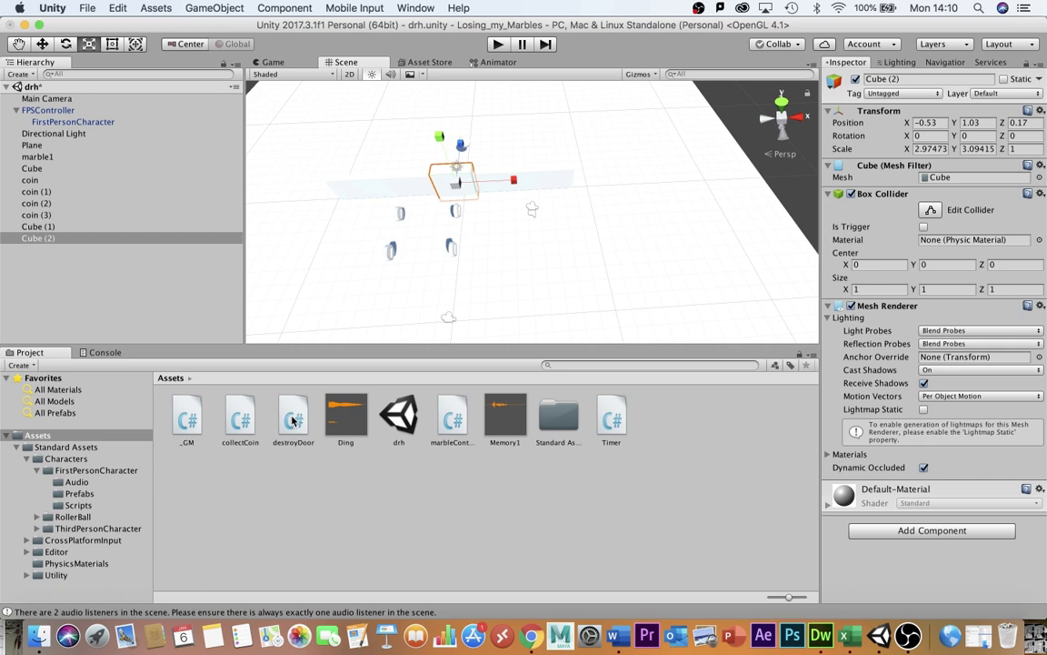
Move all four coins together along the Z axis, farther away from the walls.
click(30, 182)
shift+click(39, 214)
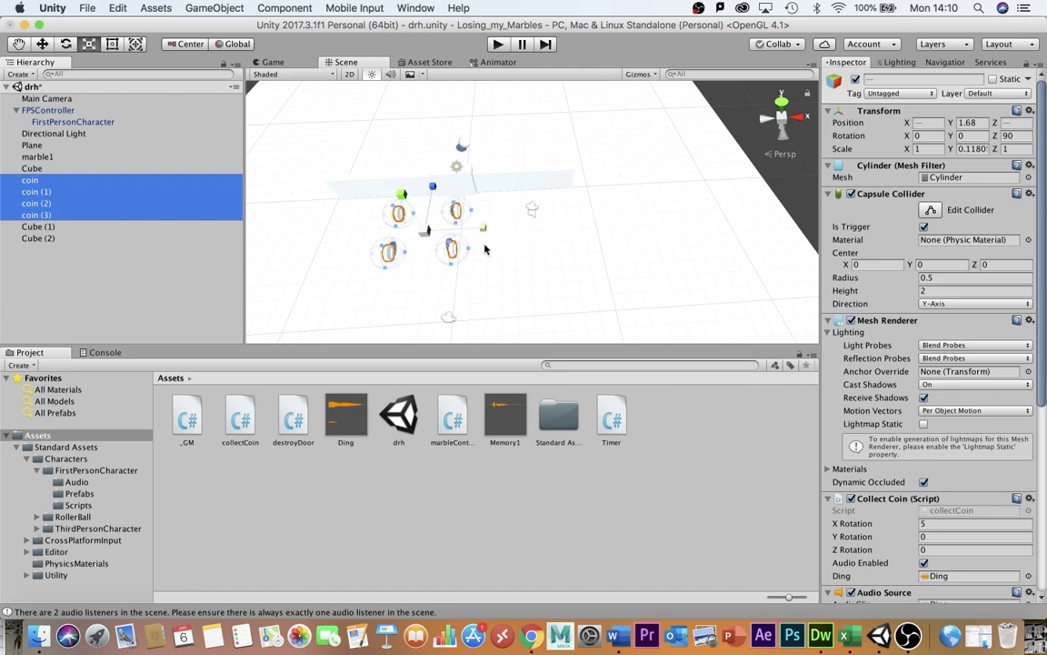
key(w)
drag(432, 186, 421, 236)
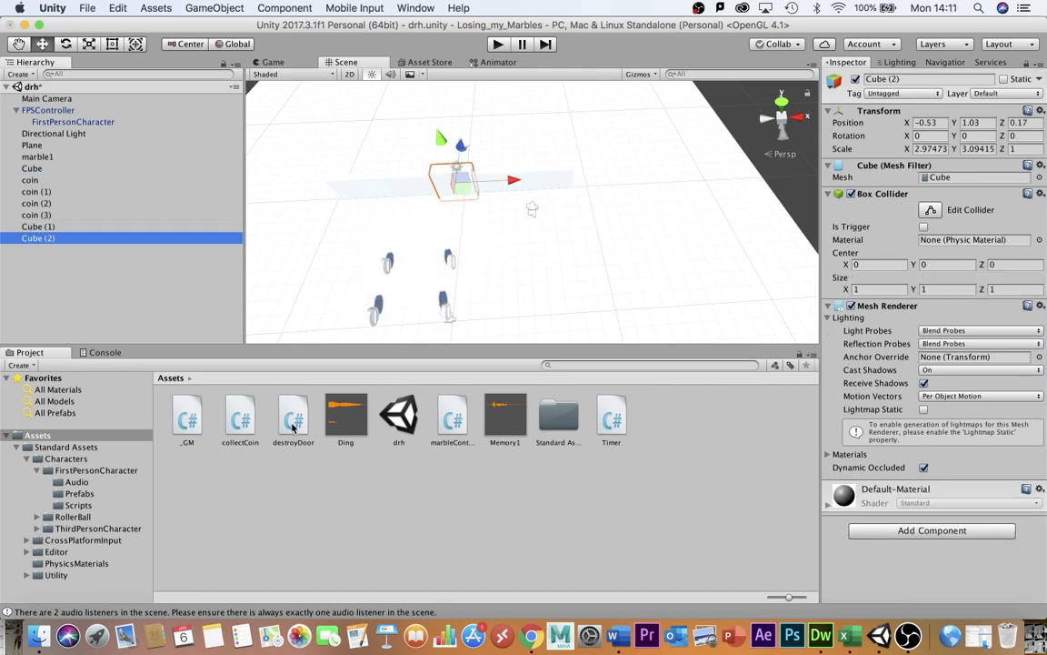
Review the destroyDoor script and turn on Is Trigger in the Box Collider of the door cube between the walls.
click(292, 420)
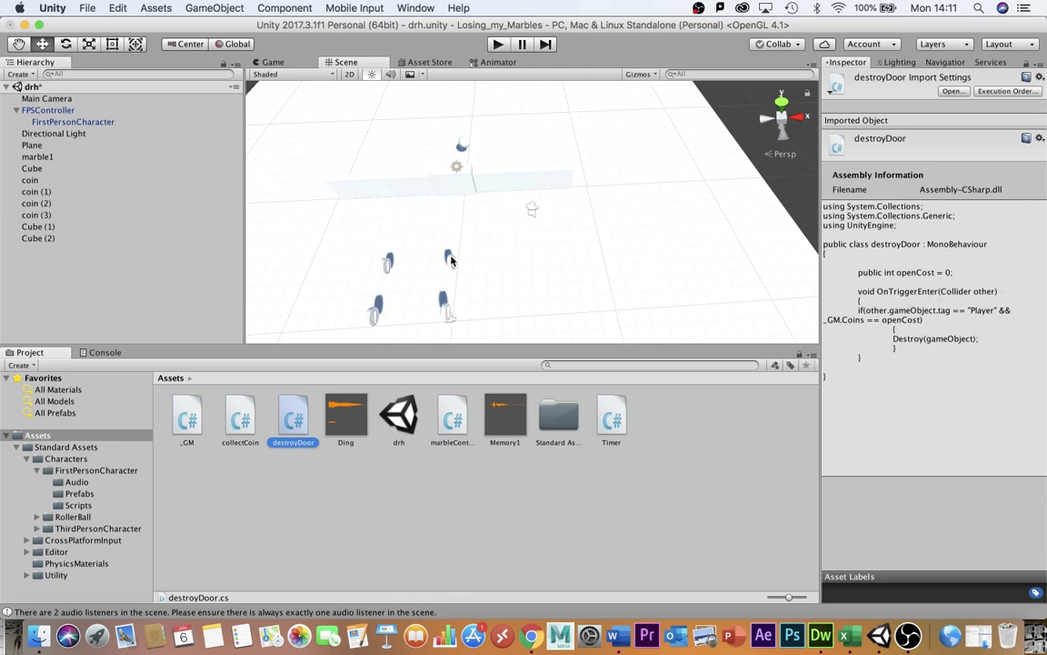
click(449, 260)
click(461, 144)
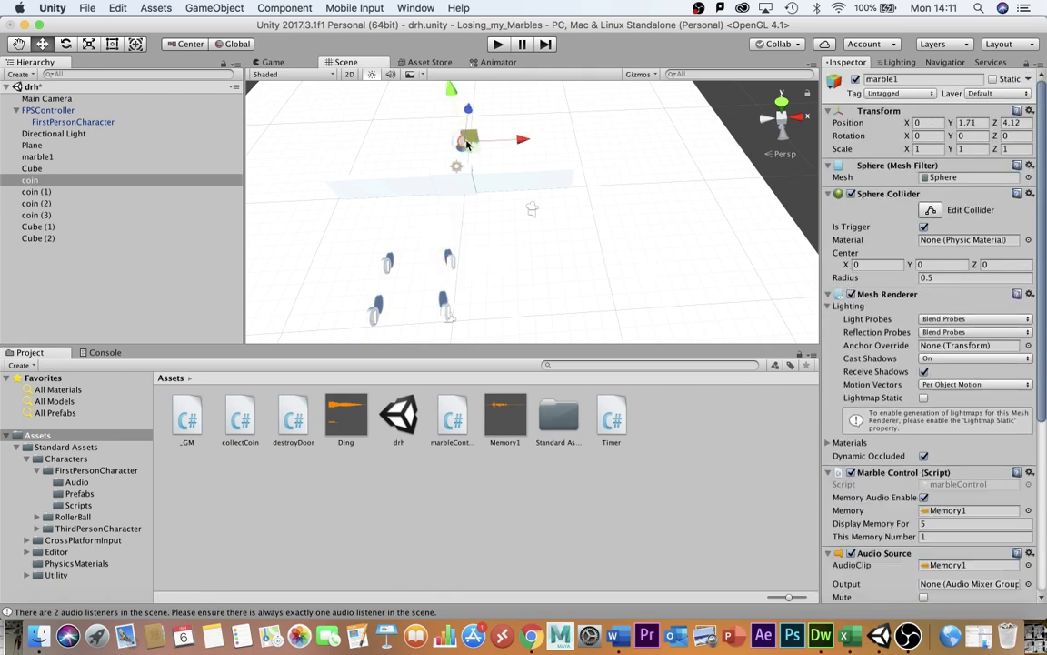
click(454, 180)
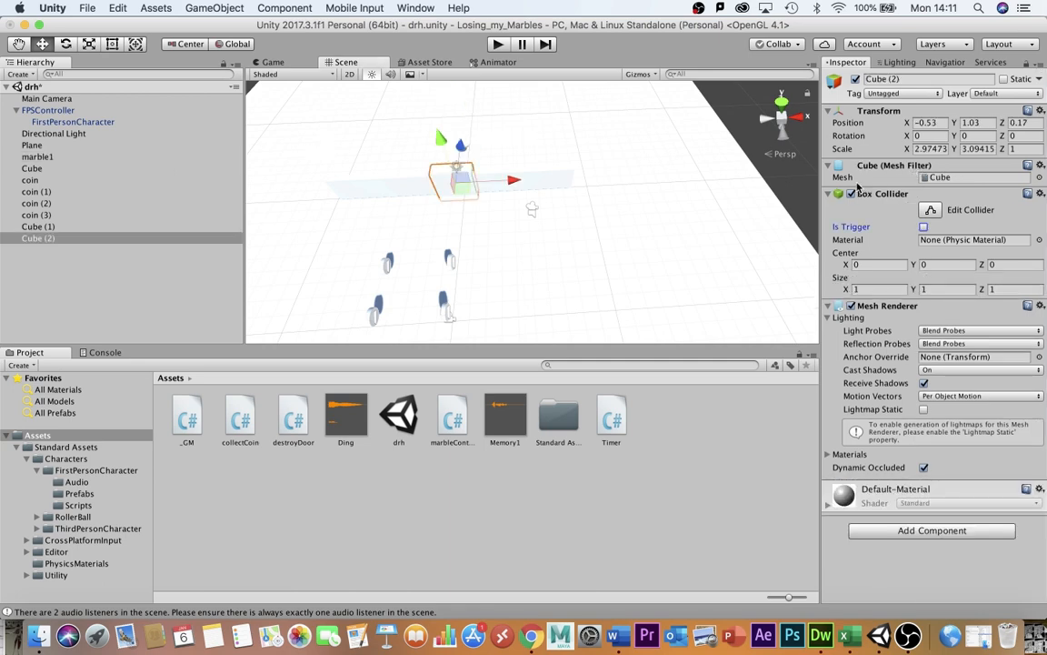
click(923, 227)
Play-test the scene by walking the player through the trigger door to the marble behind it, and stop the game.
click(497, 44)
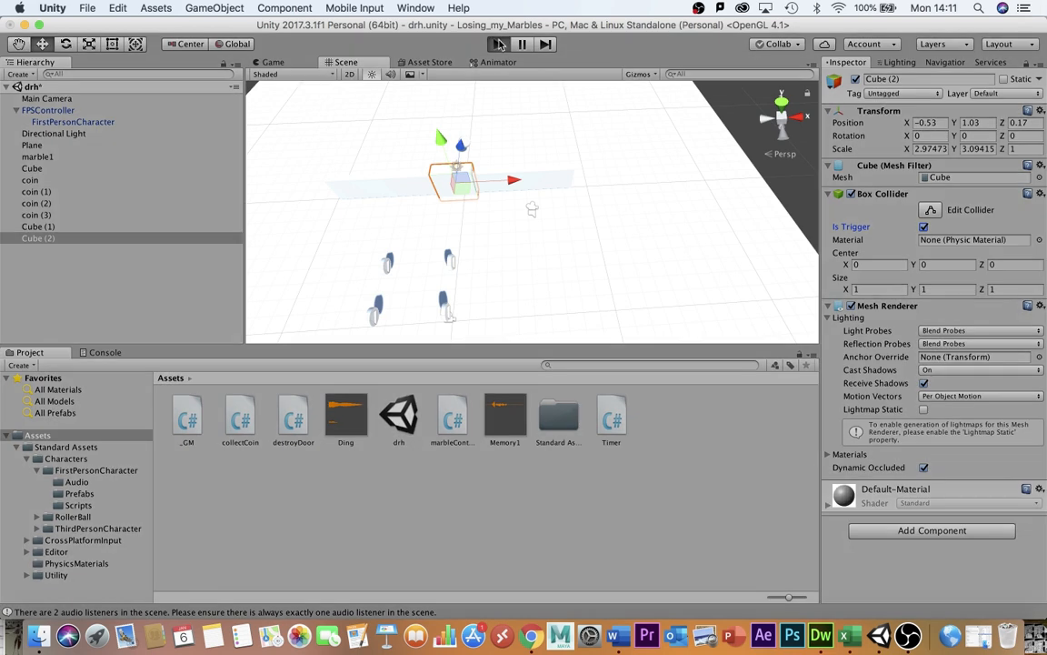
key(w)
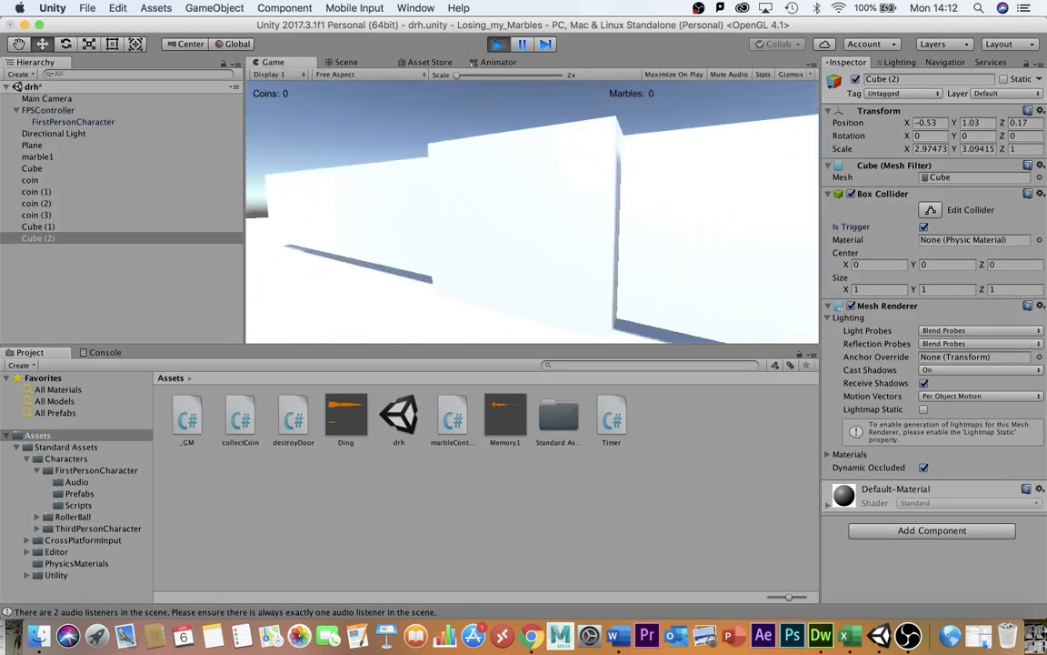
key(w)
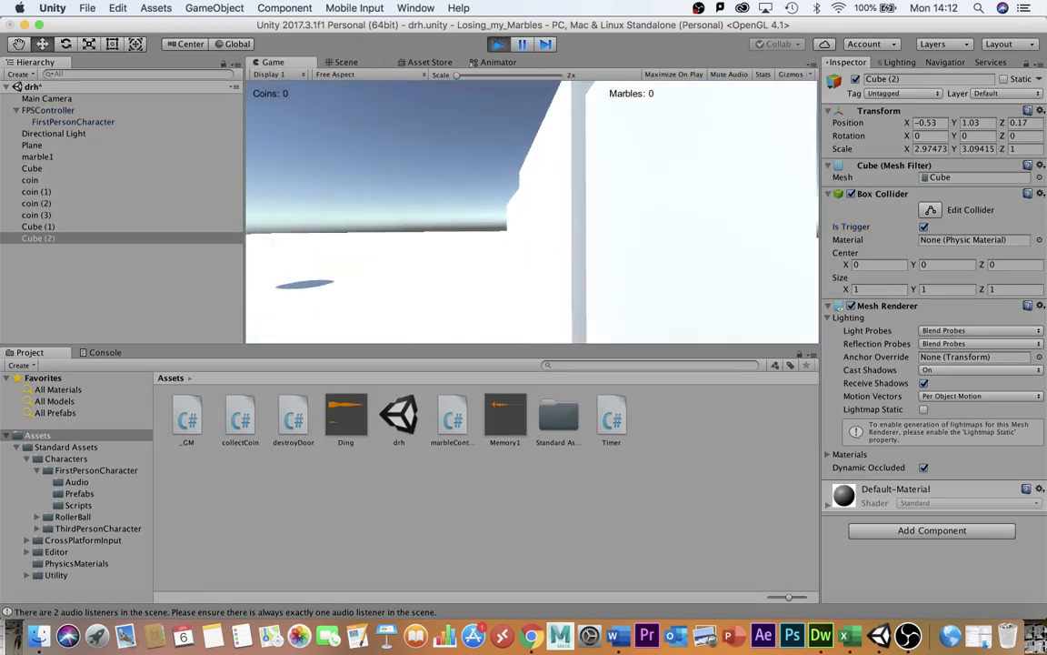
key(w)
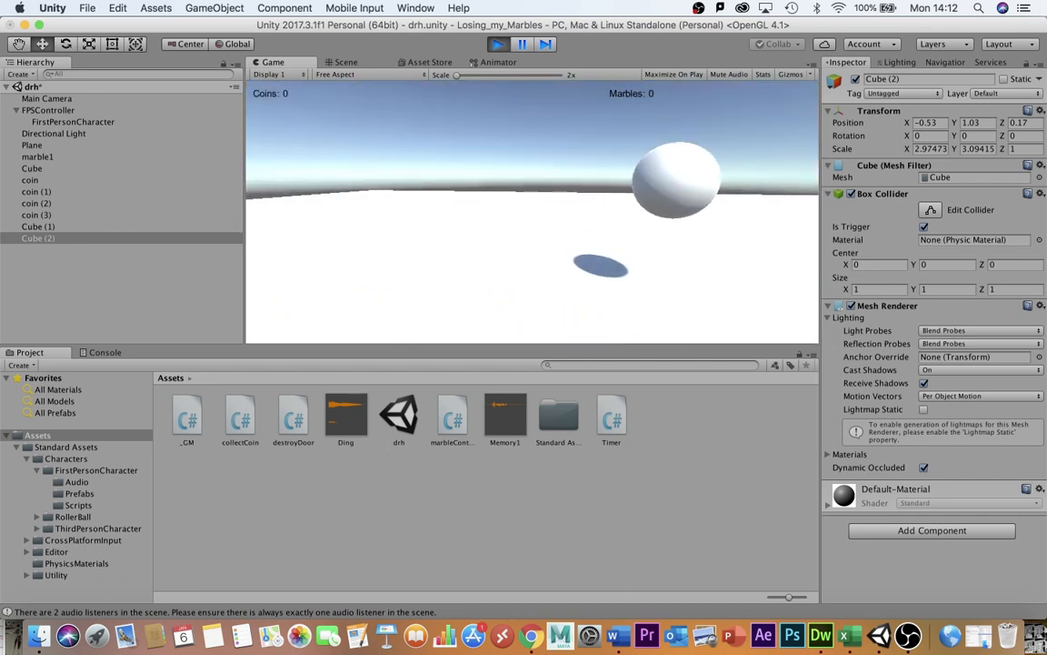
key(s)
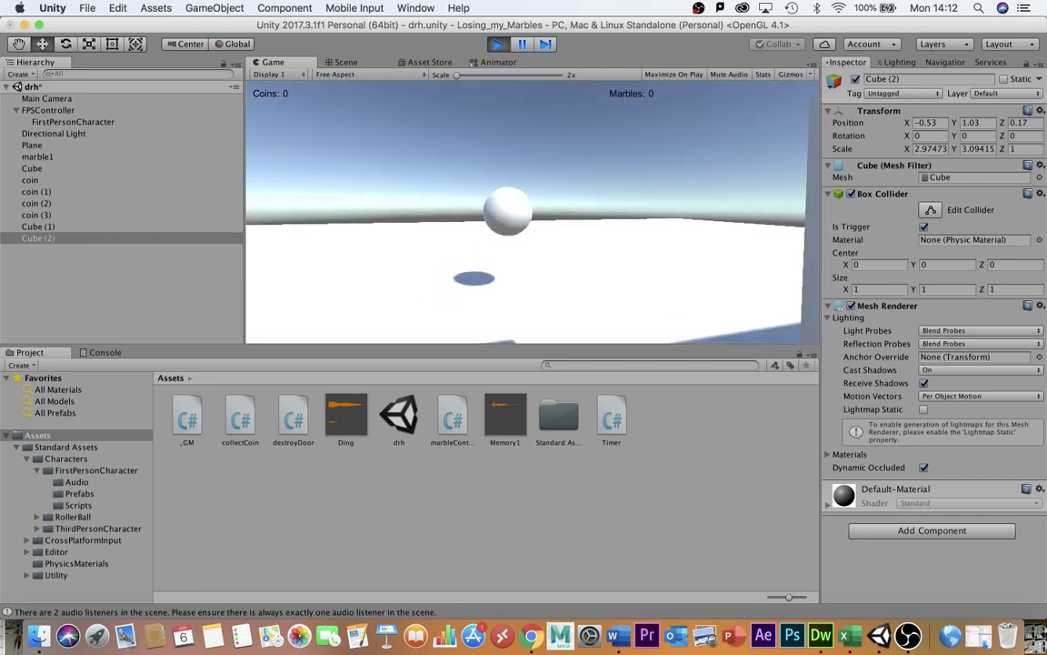
key(Escape)
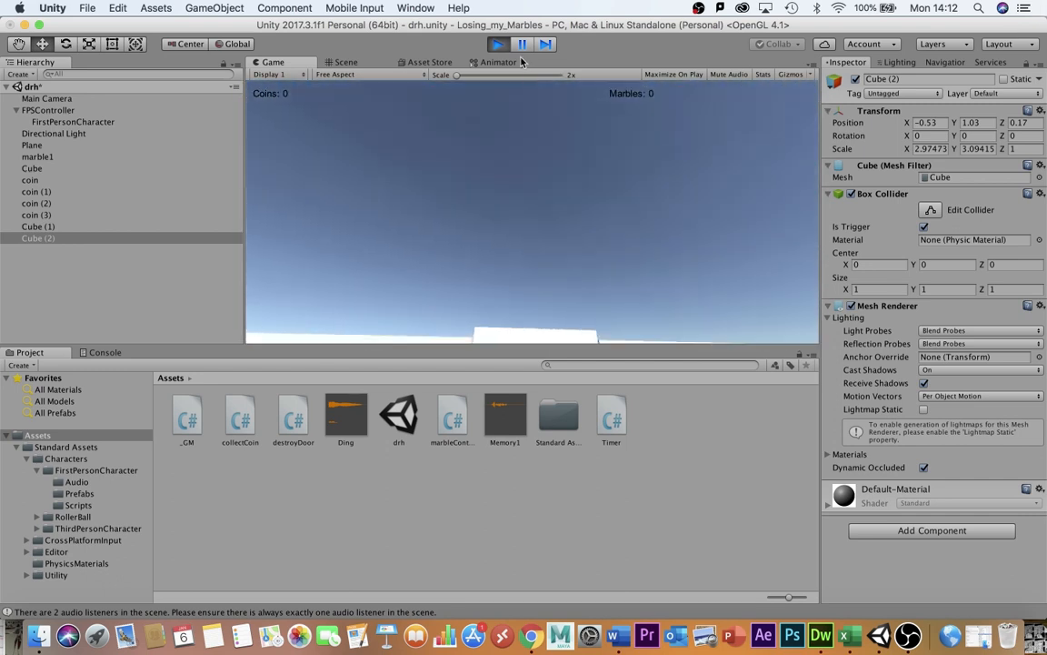
click(499, 45)
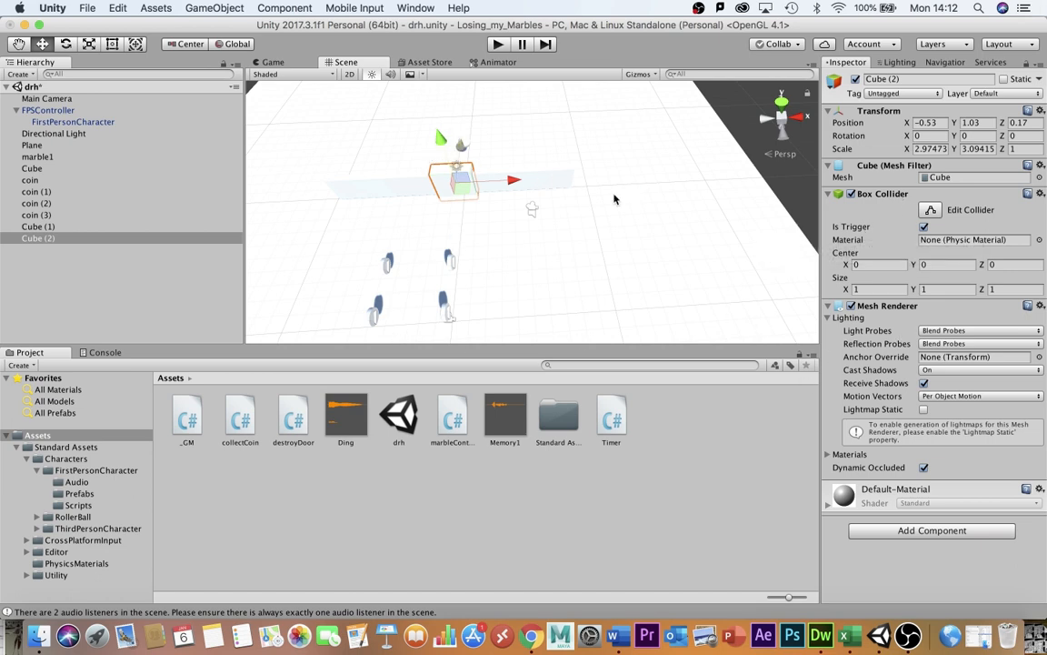
Add a second, non-trigger Box Collider to the door cube and extend the trigger collider toward the coins to about 1.99 in Z.
click(925, 531)
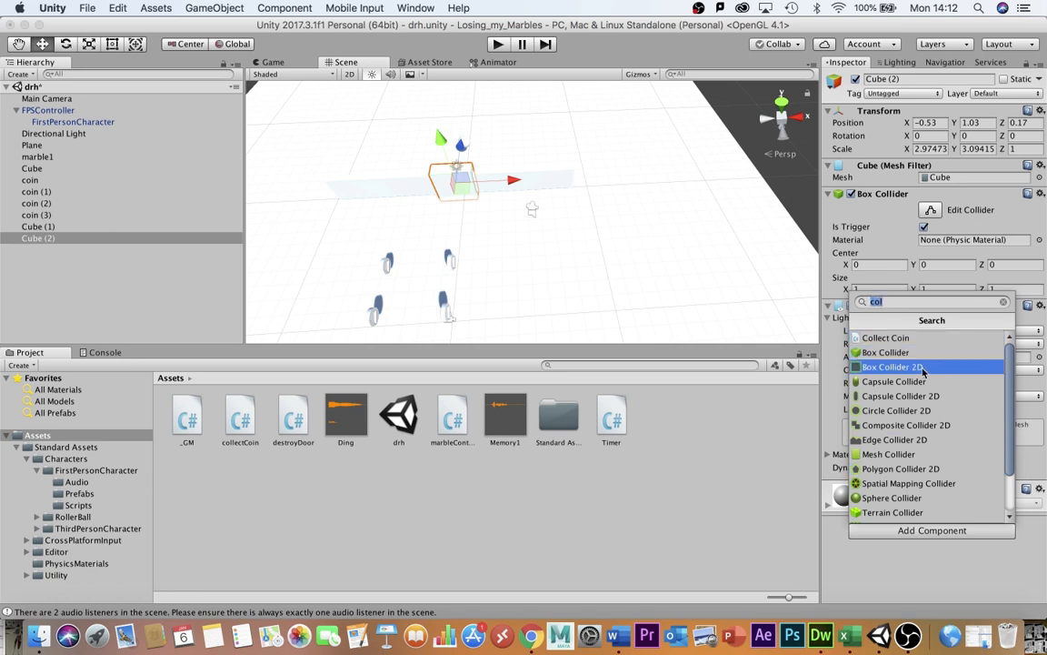
click(857, 354)
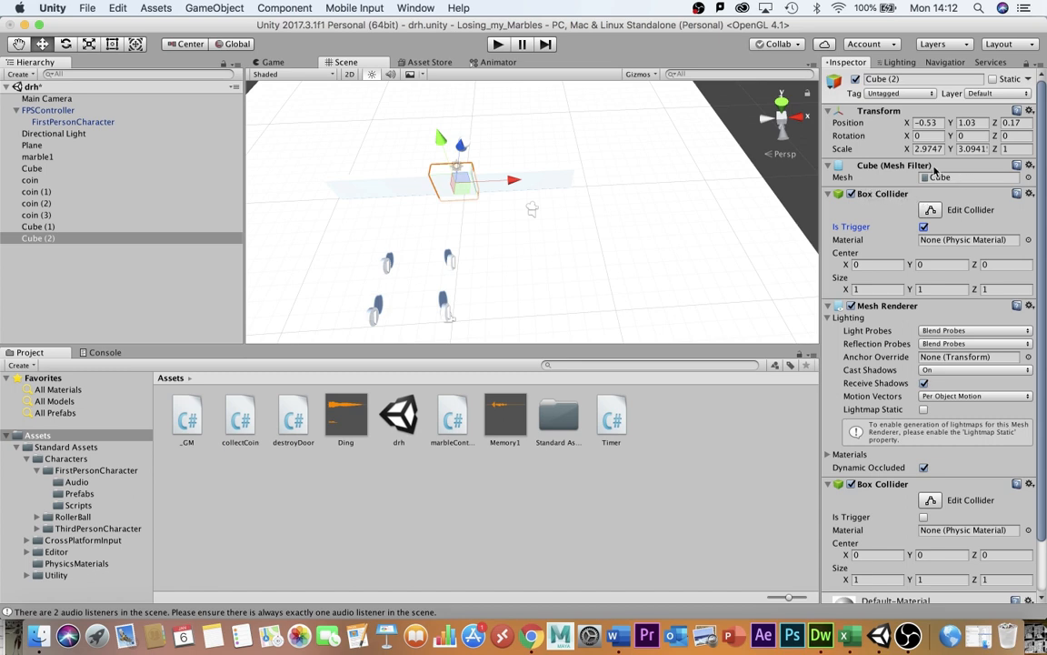
click(931, 210)
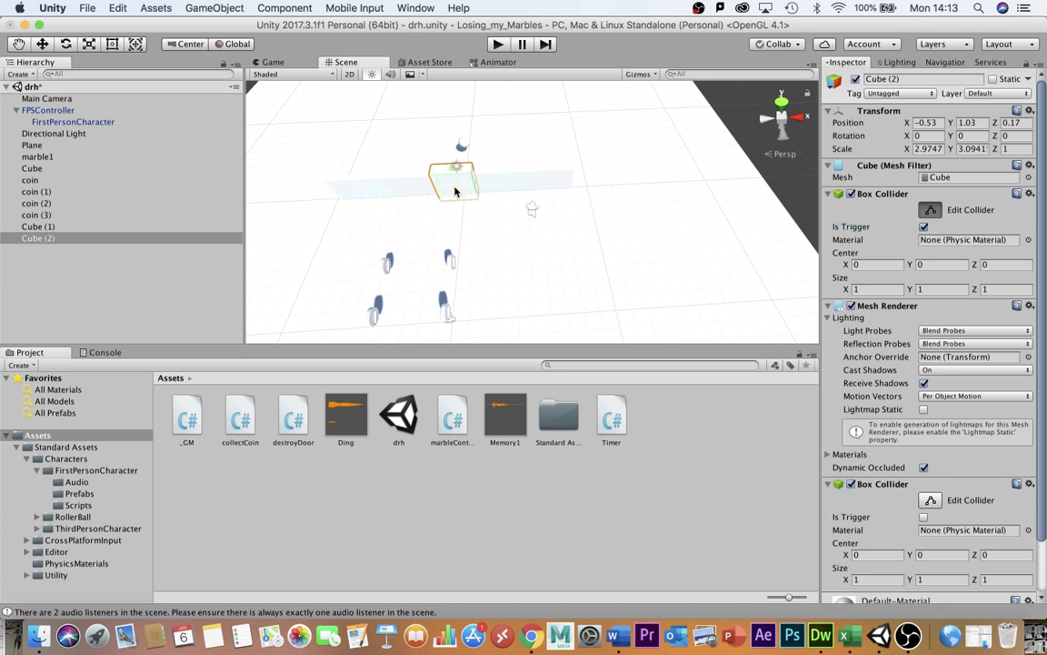
drag(455, 191, 405, 175)
scroll(518, 175, up, 3)
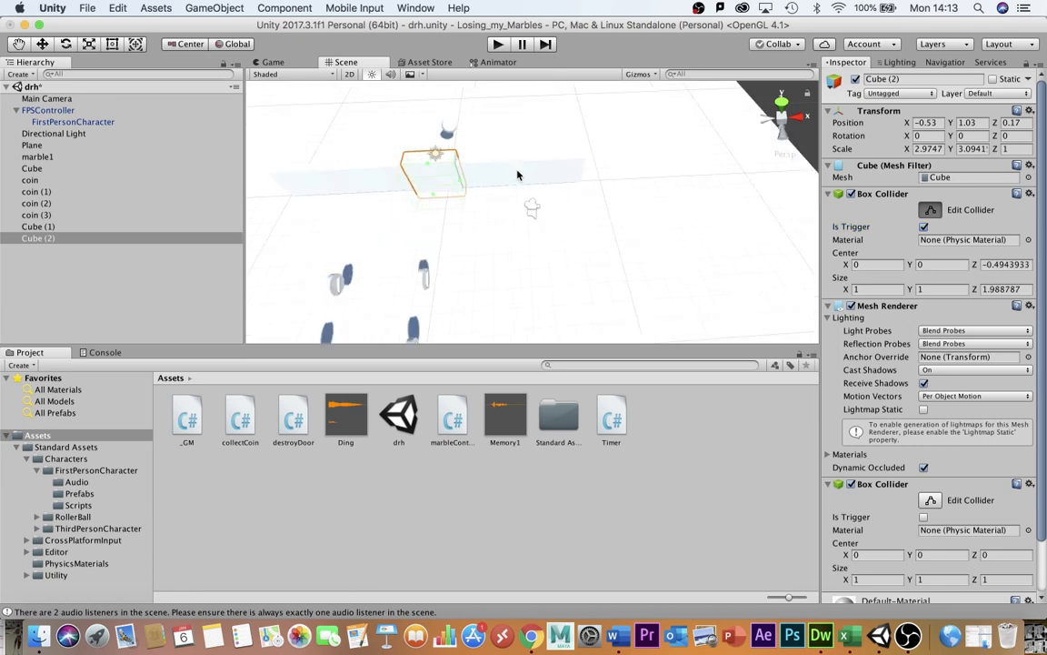
alt+drag(518, 176, 552, 226)
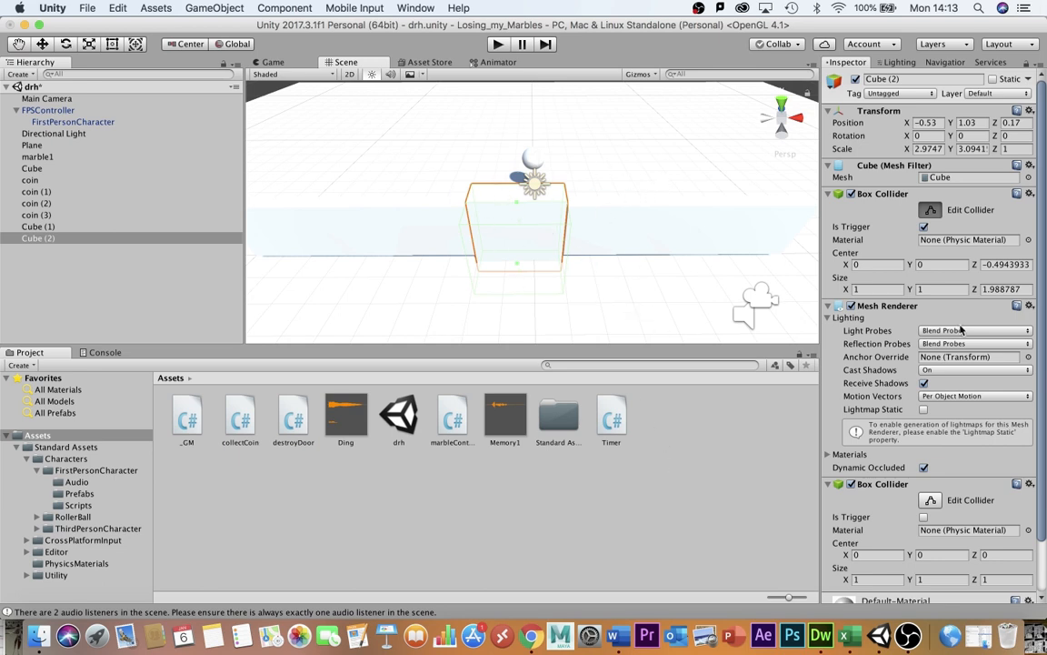
click(931, 211)
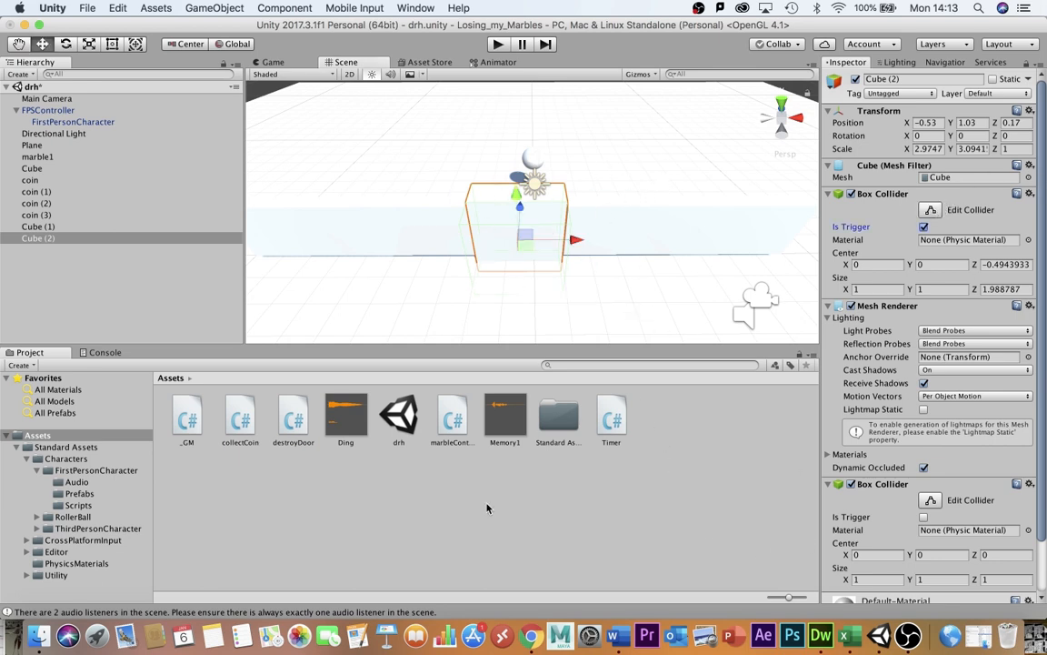
Attach the destroyDoor script to the cube between the walls and rename the cube as door.
drag(296, 421, 36, 240)
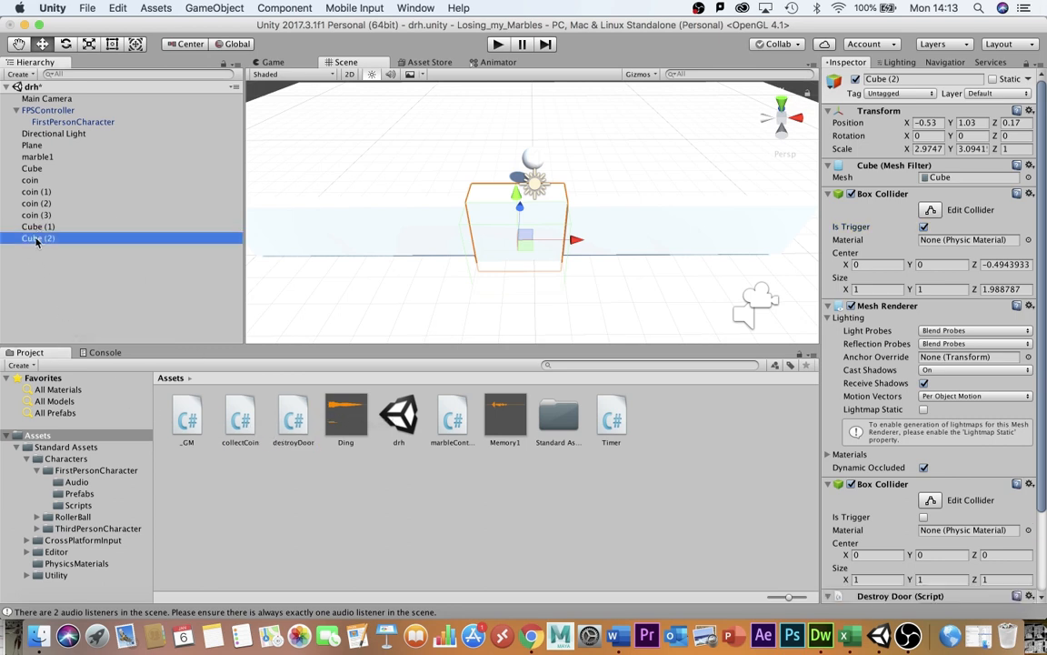
key(Return)
text(door)
key(Return)
Set Open Cost to 4 in the door's Destroy Door script.
scroll(882, 413, down, 5)
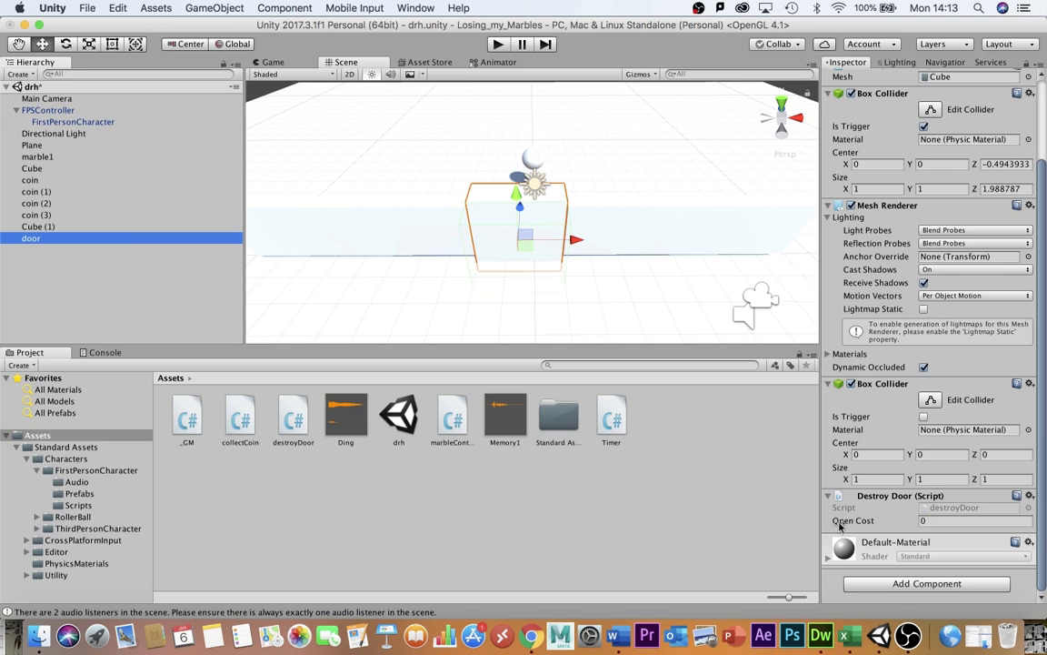
scroll(537, 255, down, 5)
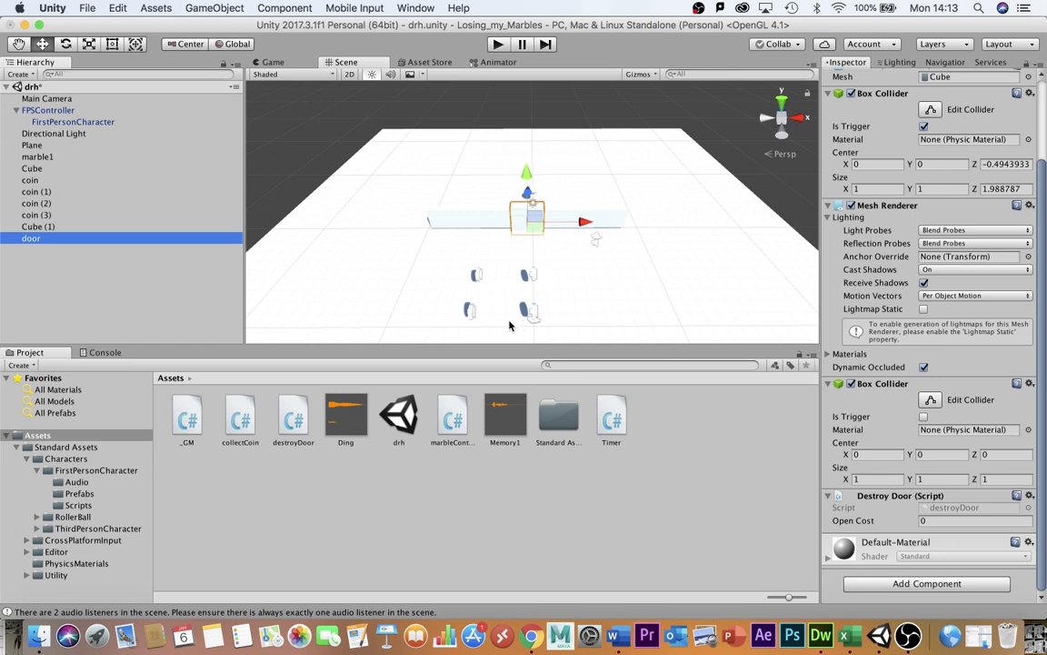
click(943, 520)
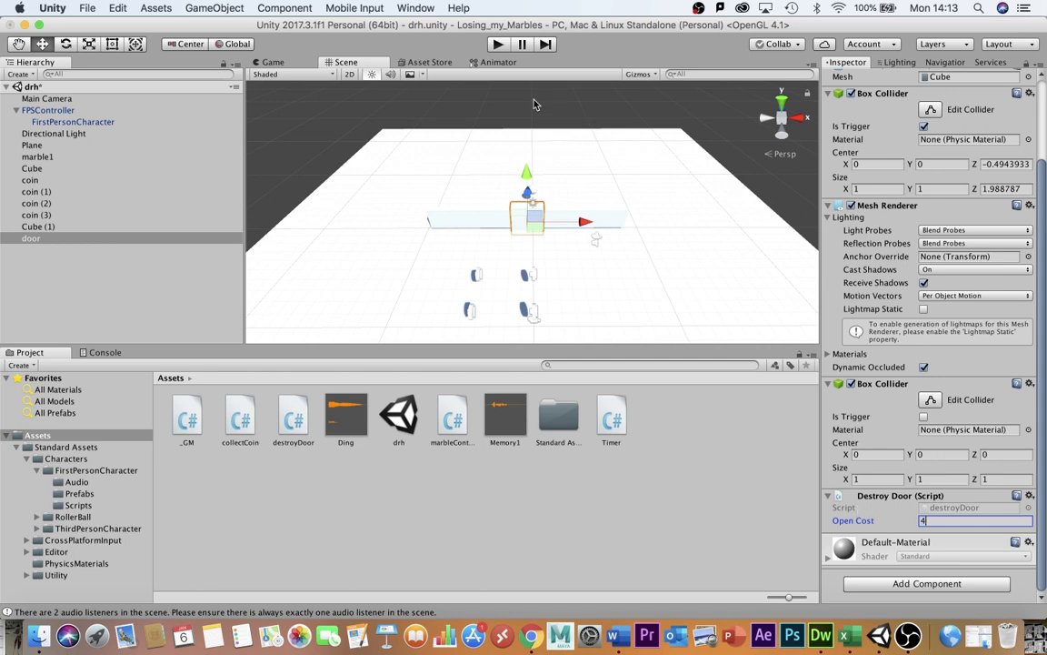
Run the game and walk the player against the door without collecting any coins.
click(498, 45)
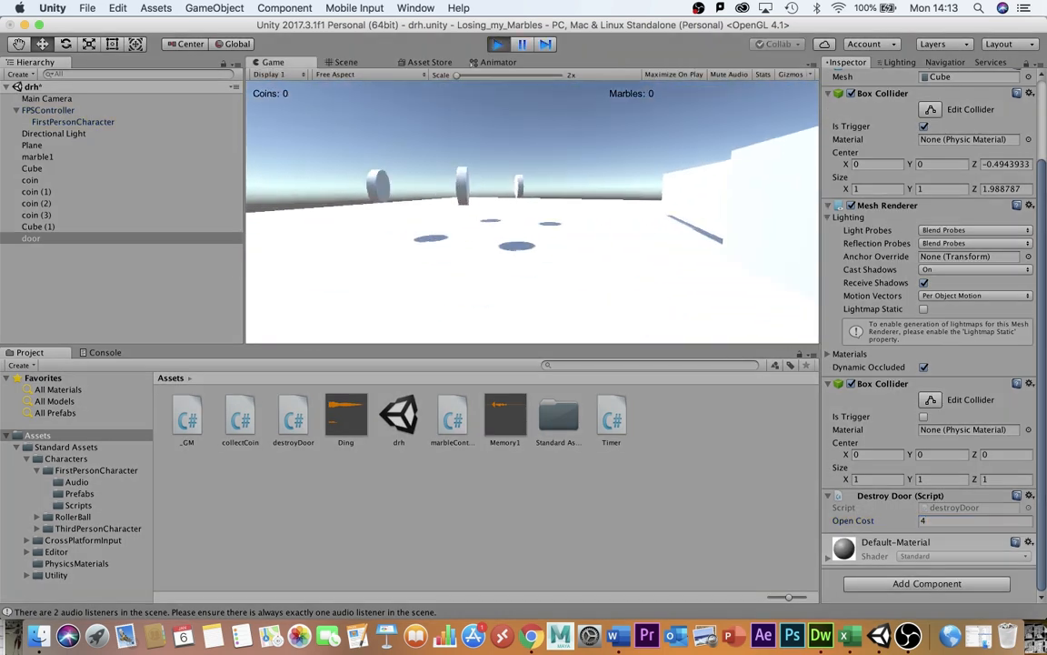
key(w)
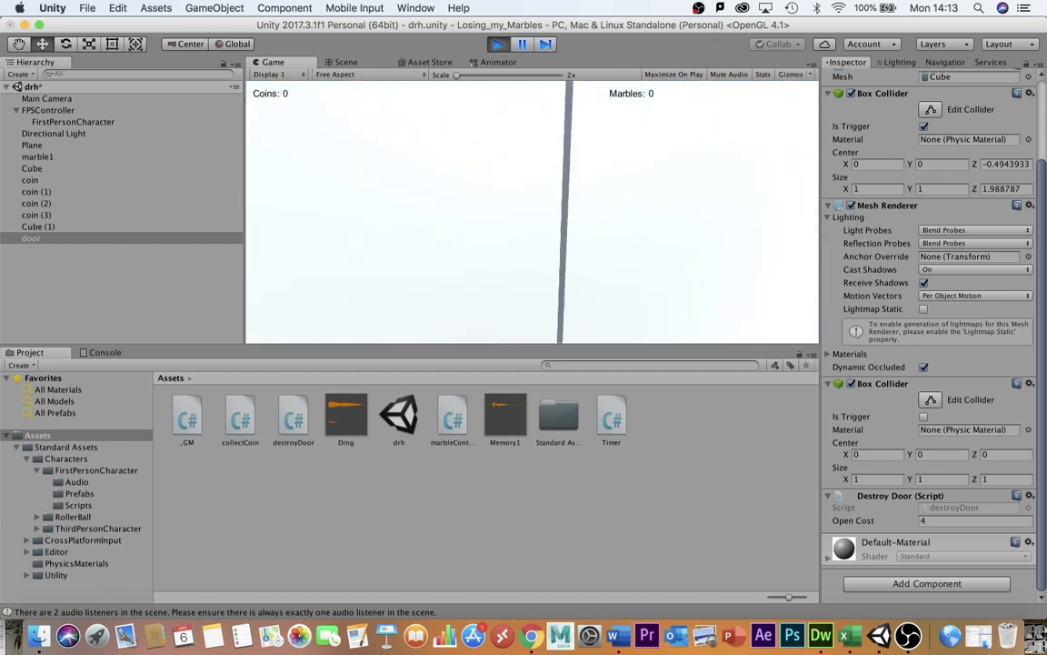
key(s)
key(w)
key(s)
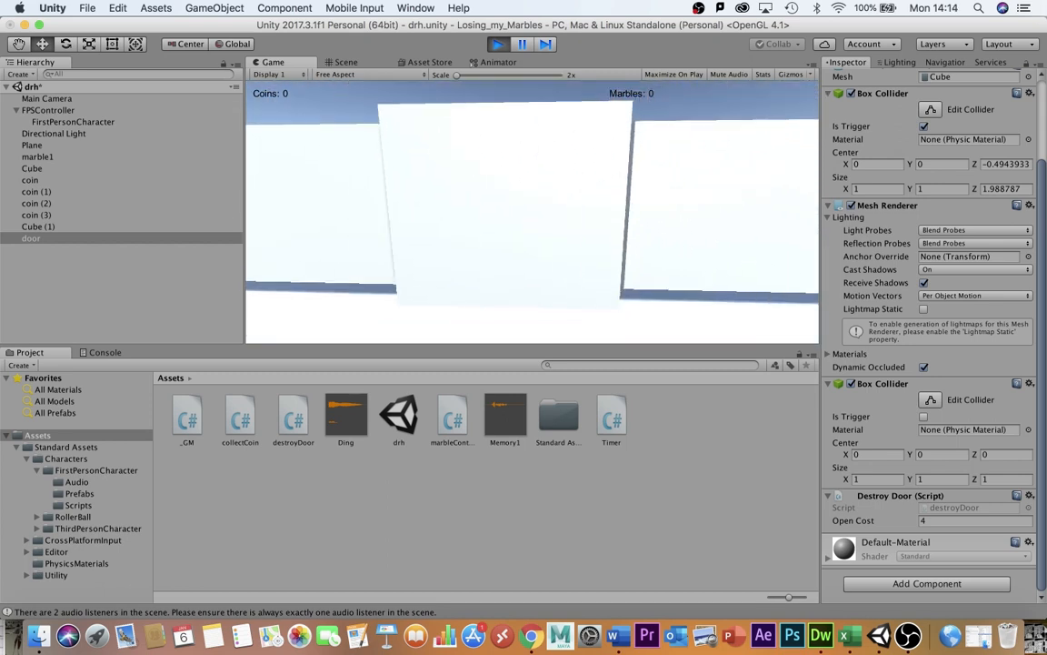
Collect three of the coins in the running game and try the door again.
key(w)
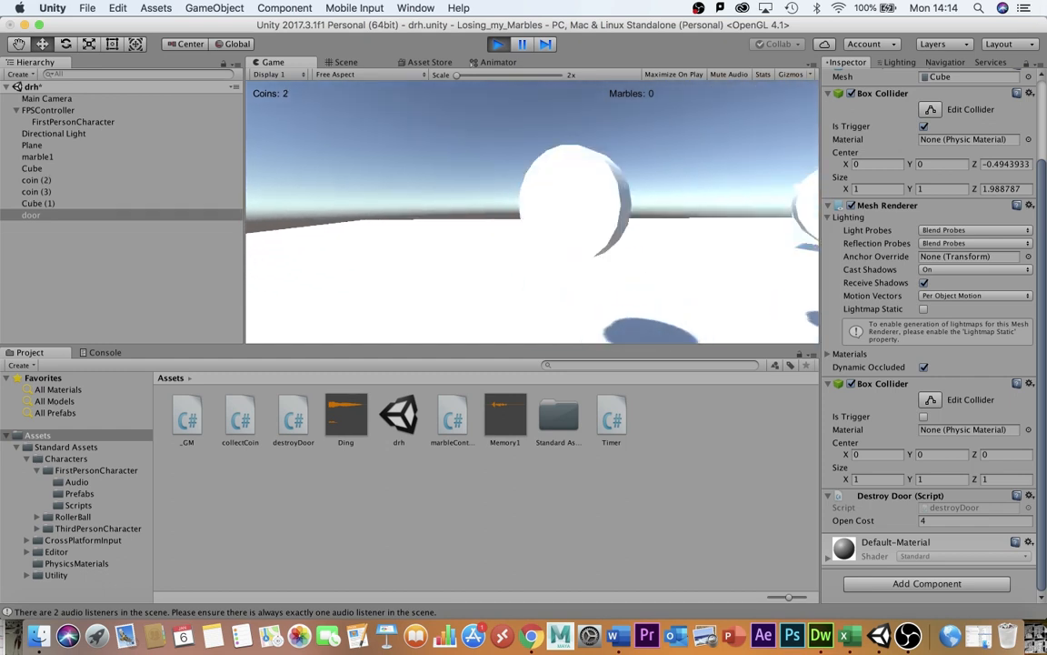
key(w)
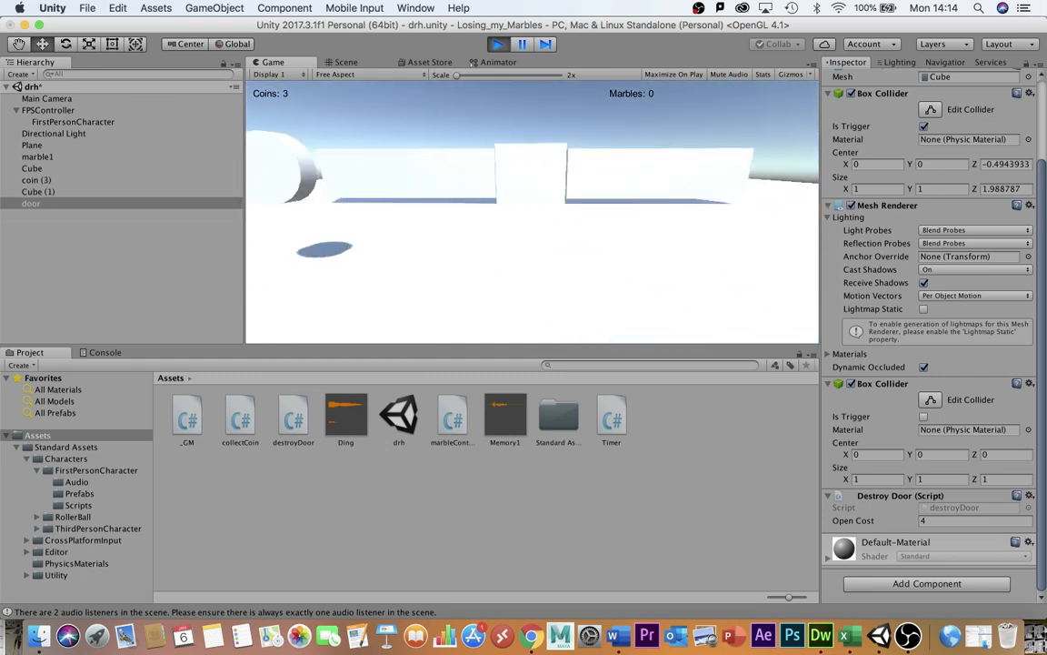
key(w)
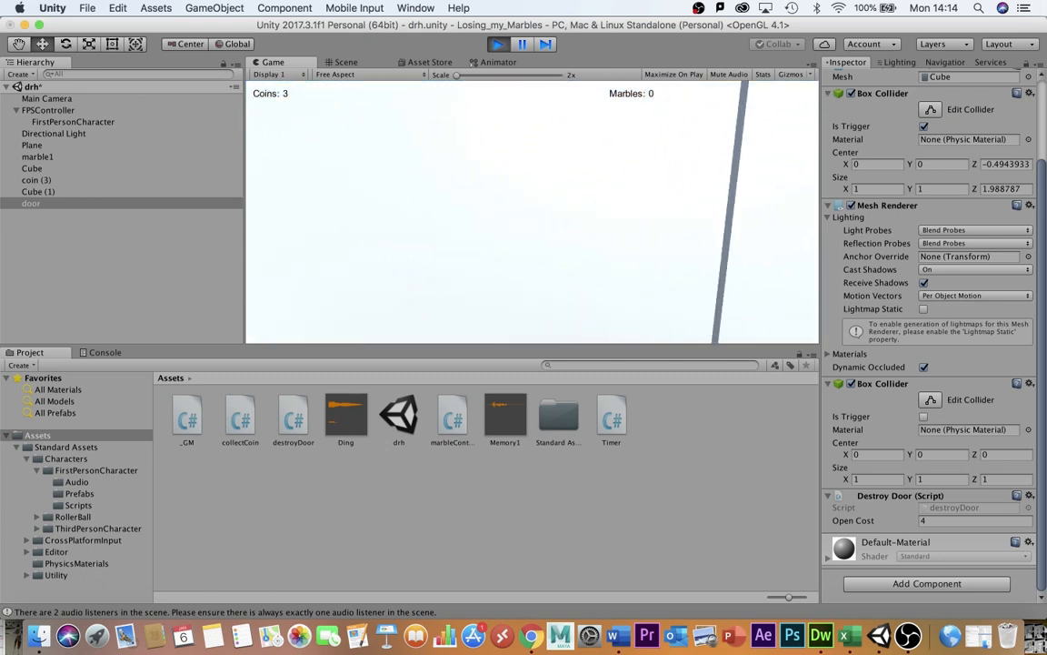
Collect the fourth coin, walk into the door to open it, and pick up the marble behind the wall.
key(w)
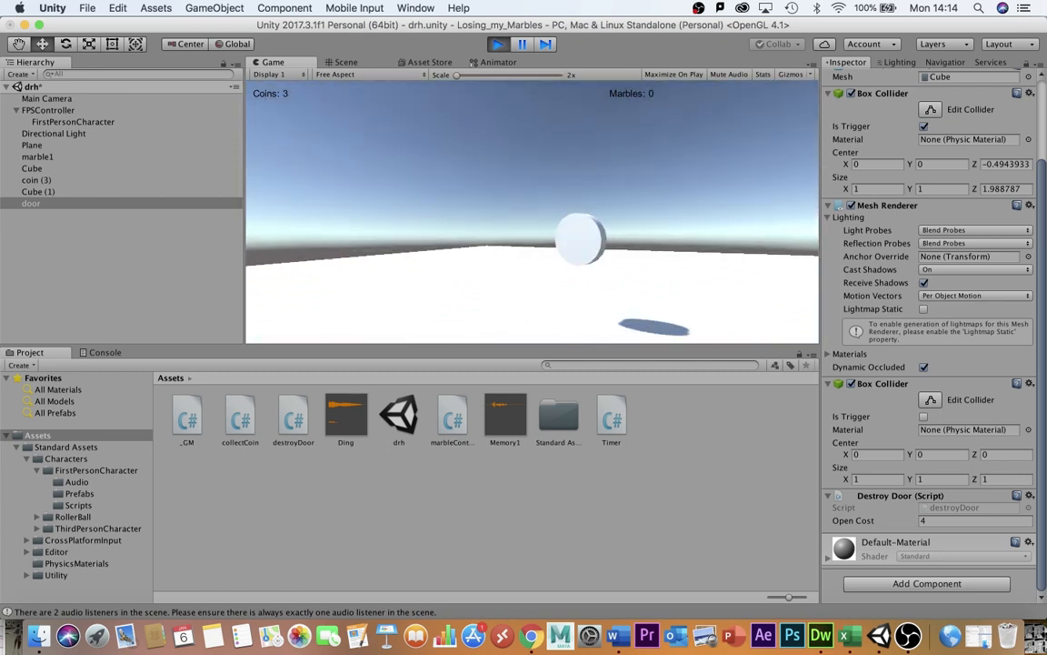
key(w)
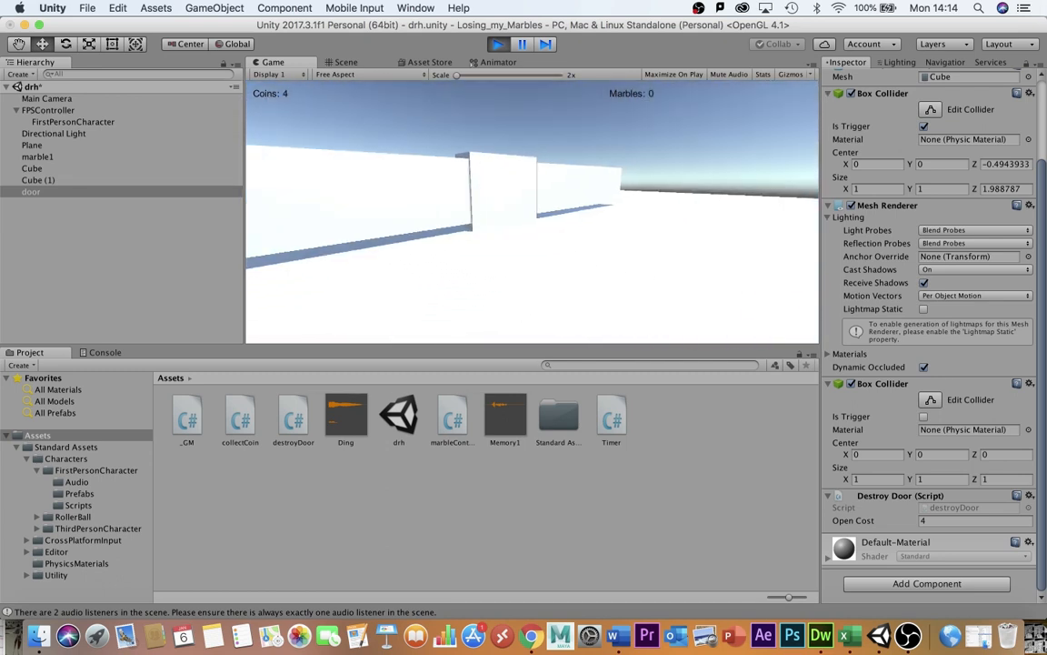
key(w)
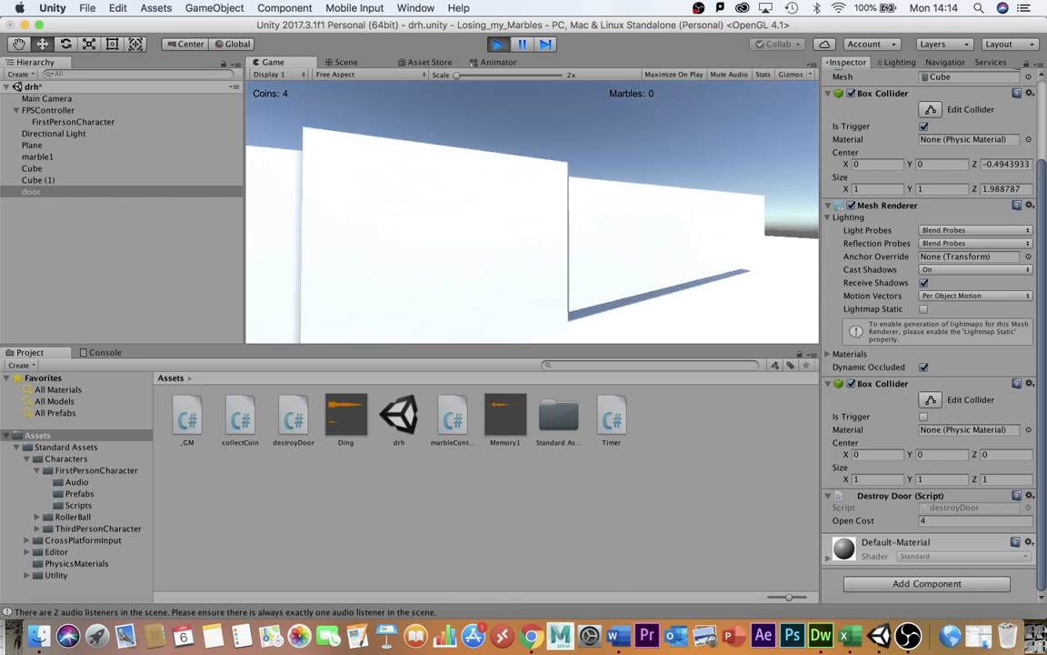
key(w)
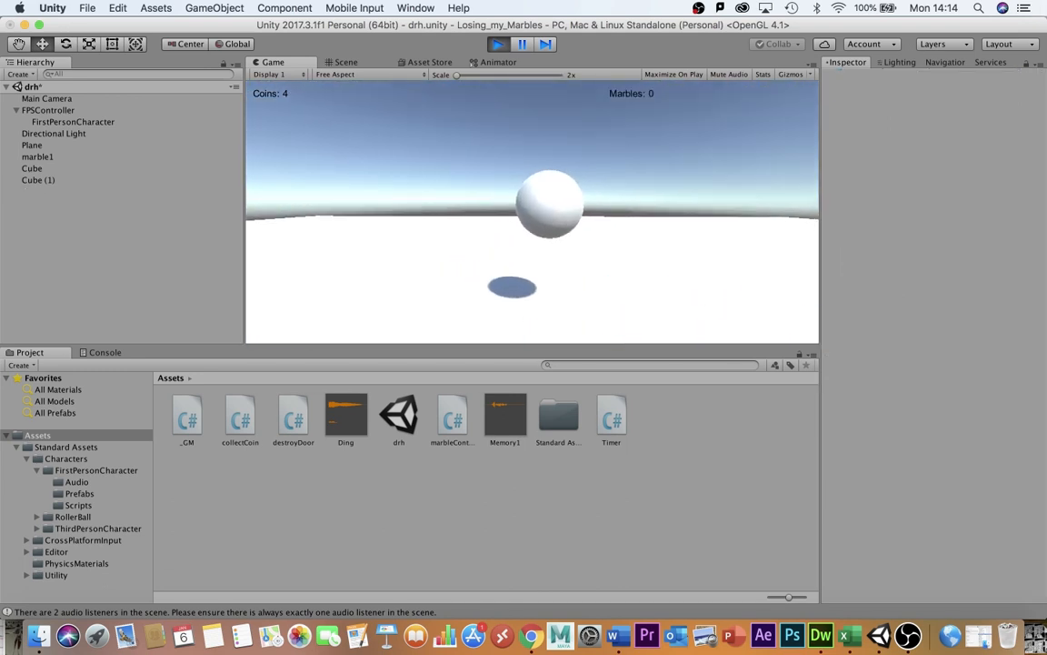
key(w)
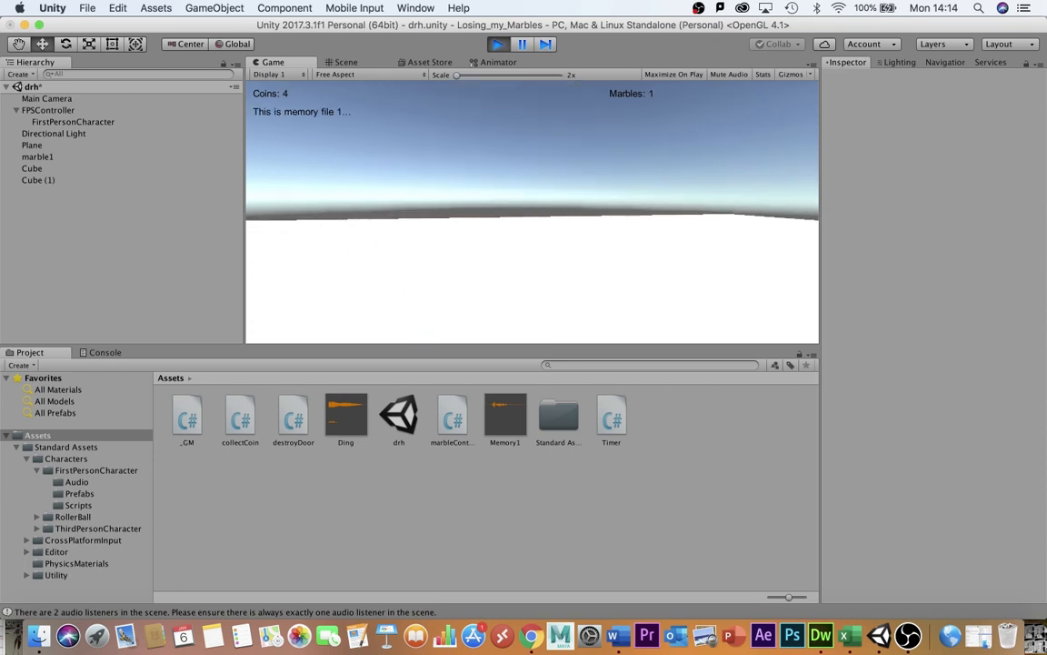